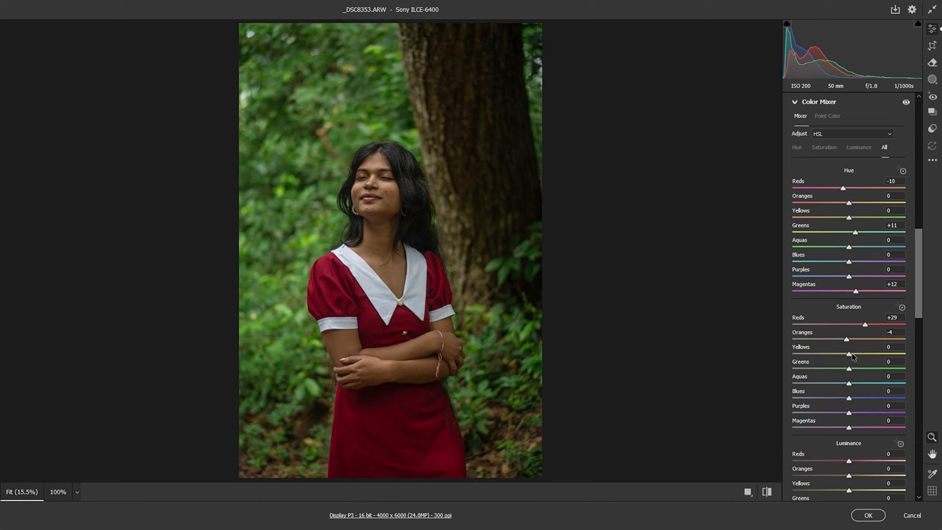
# Set the Color Mixer saturation to -15 for yellows, -29 for greens and +11 for magentas
pyautogui.moveTo(848, 355); pyautogui.dragTo(840, 354)
pyautogui.click(821, 368)
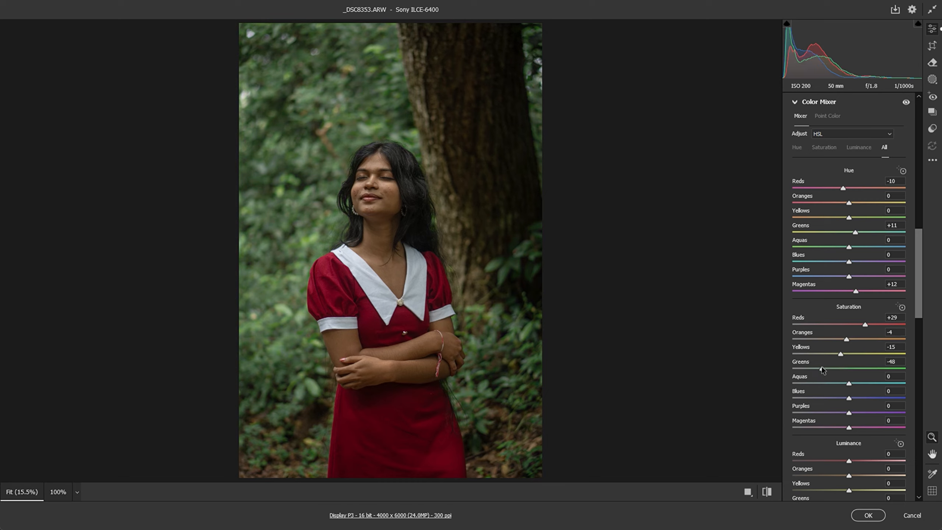
pyautogui.moveTo(823, 367); pyautogui.dragTo(832, 367)
pyautogui.scroll(-1, 837, 389)
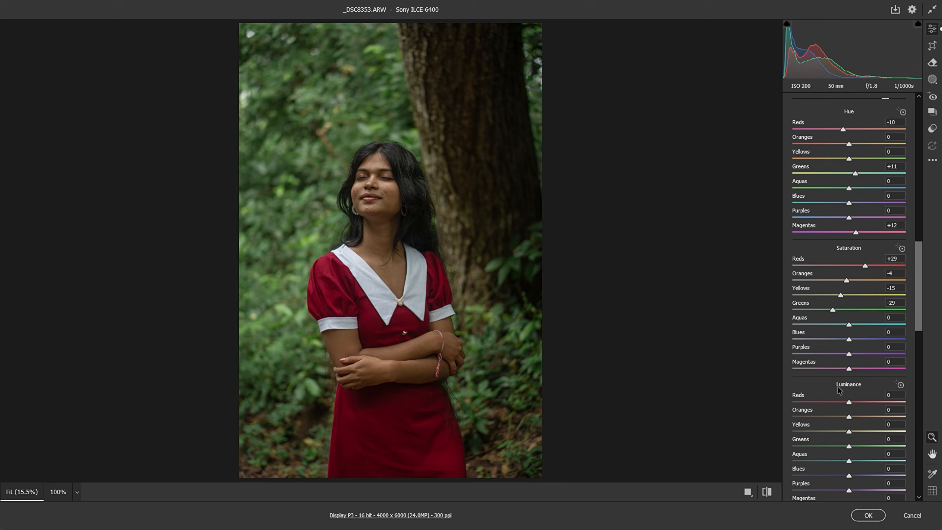
pyautogui.scroll(-1, 855, 347)
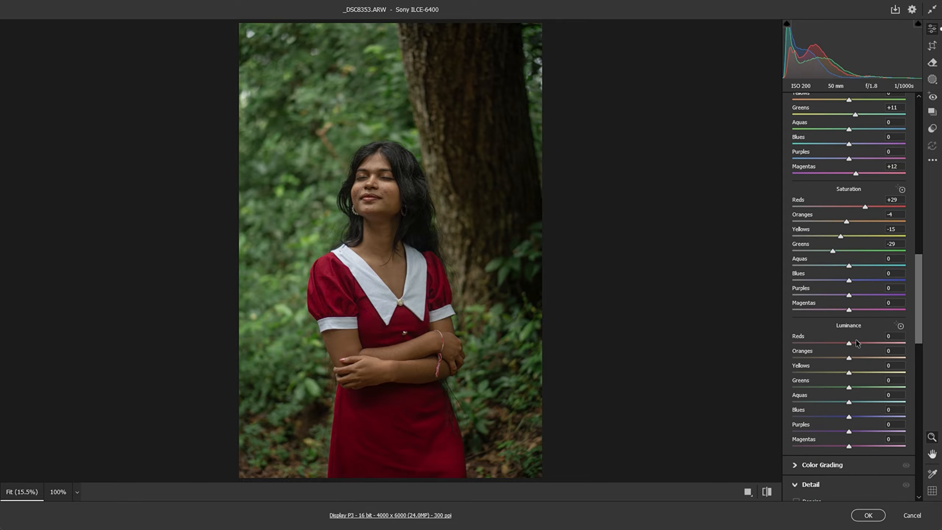
pyautogui.click(855, 309)
# Set the Color Mixer luminance to +28 for oranges, -14 for reds, -45 for greens and -14 for magentas
pyautogui.click(863, 357)
pyautogui.moveTo(863, 356); pyautogui.dragTo(864, 357)
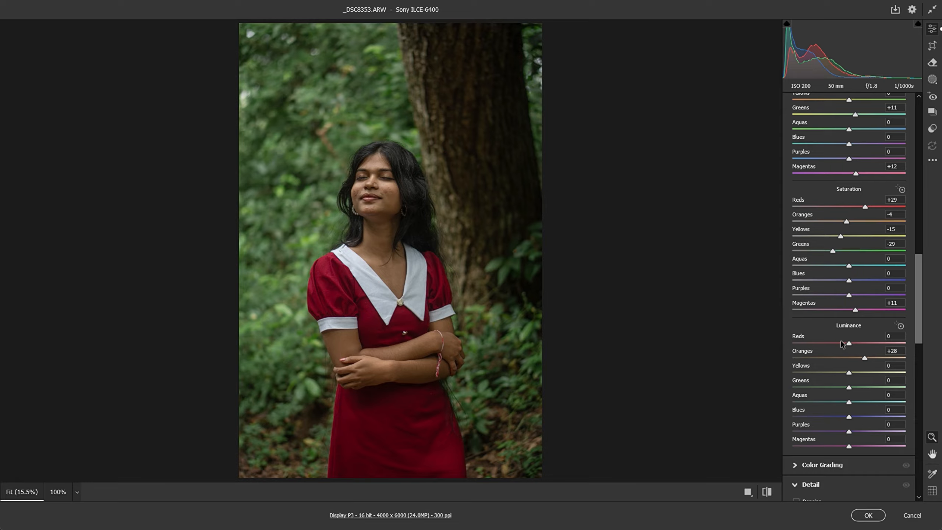
pyautogui.click(840, 341)
pyautogui.scroll(-2, 845, 399)
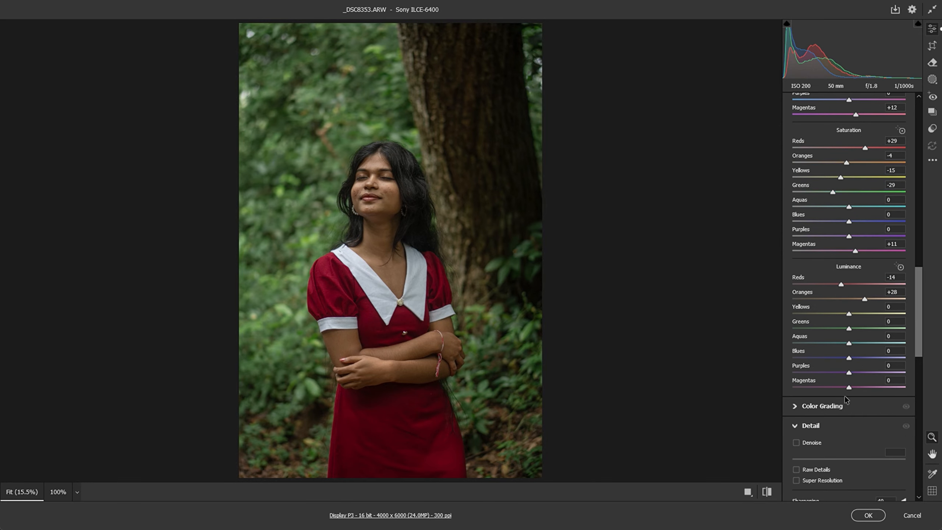
pyautogui.click(822, 328)
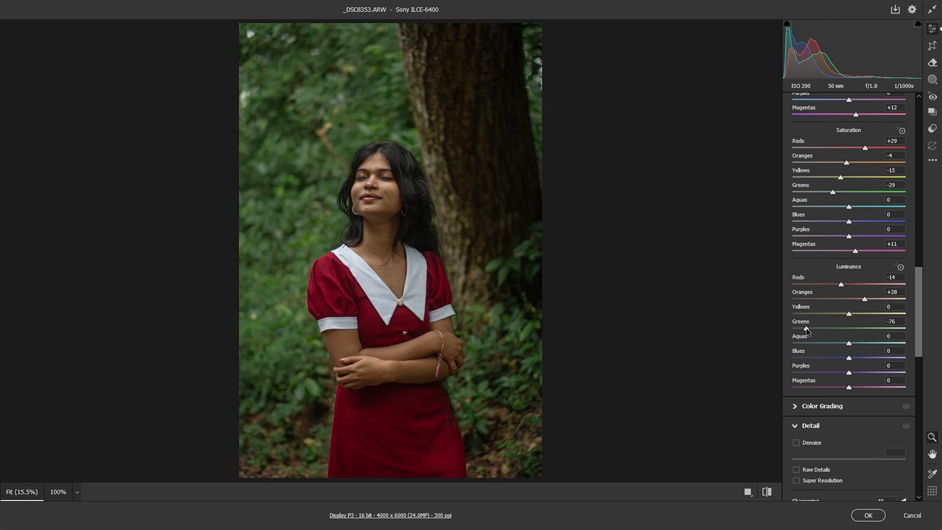
pyautogui.click(821, 329)
pyautogui.moveTo(821, 328); pyautogui.dragTo(823, 328)
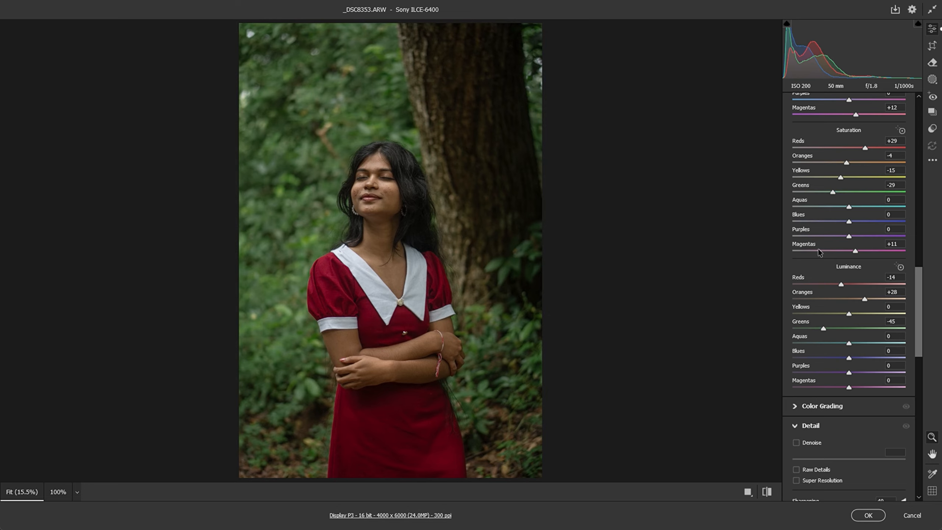
pyautogui.scroll(-2, 810, 330)
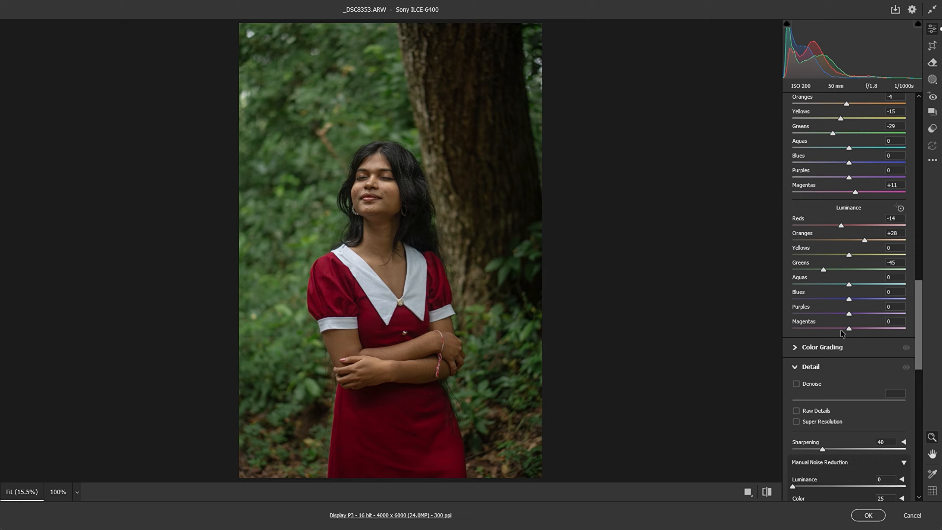
pyautogui.moveTo(849, 328); pyautogui.dragTo(841, 329)
# Slightly raise the green primary's saturation and hue in the Calibration settings
pyautogui.scroll(-6, 841, 332)
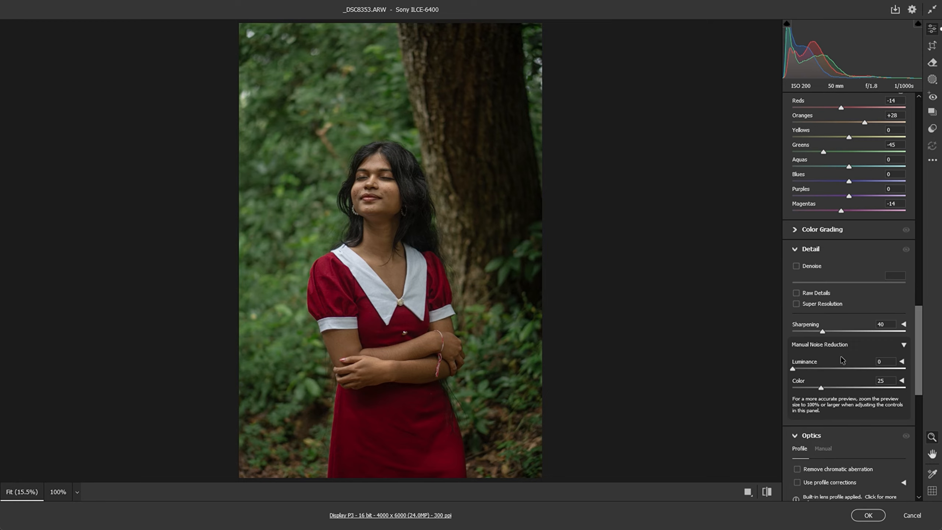
pyautogui.scroll(-13, 825, 335)
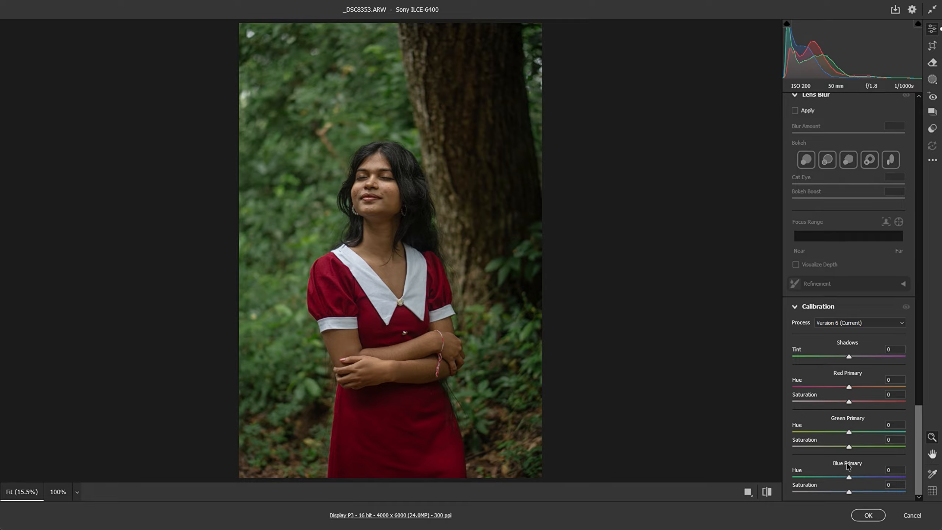
pyautogui.moveTo(855, 447)
pyautogui.mouseDown()
pyautogui.moveTo(879, 446)
pyautogui.moveTo(828, 446)
pyautogui.moveTo(852, 432)
pyautogui.mouseUp()
# Apply the automatic balanced Upright perspective correction to the photo
pyautogui.scroll(15, 852, 426)
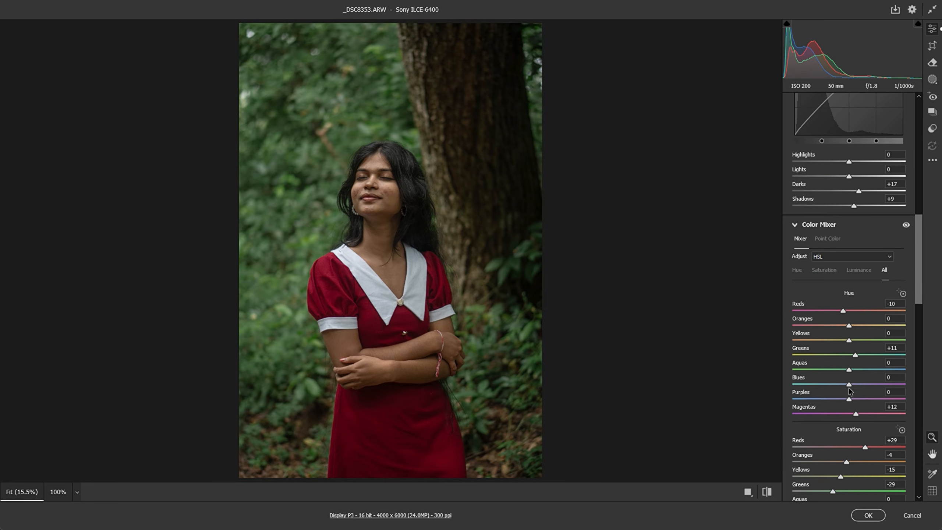
pyautogui.scroll(10, 849, 389)
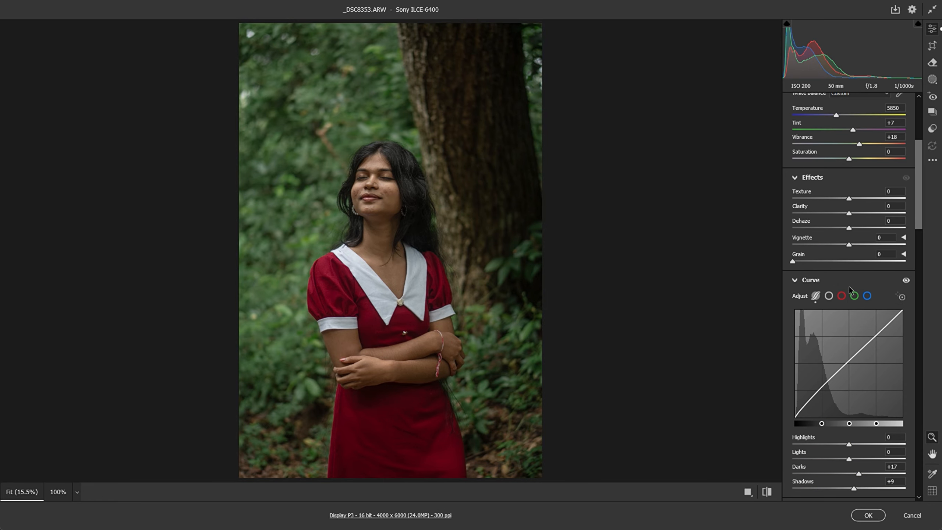
pyautogui.click(934, 47)
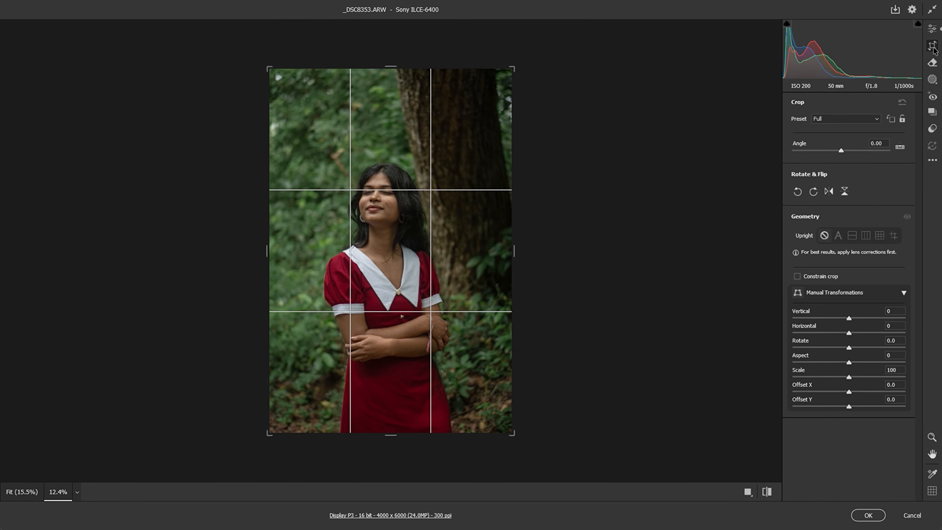
pyautogui.click(838, 235)
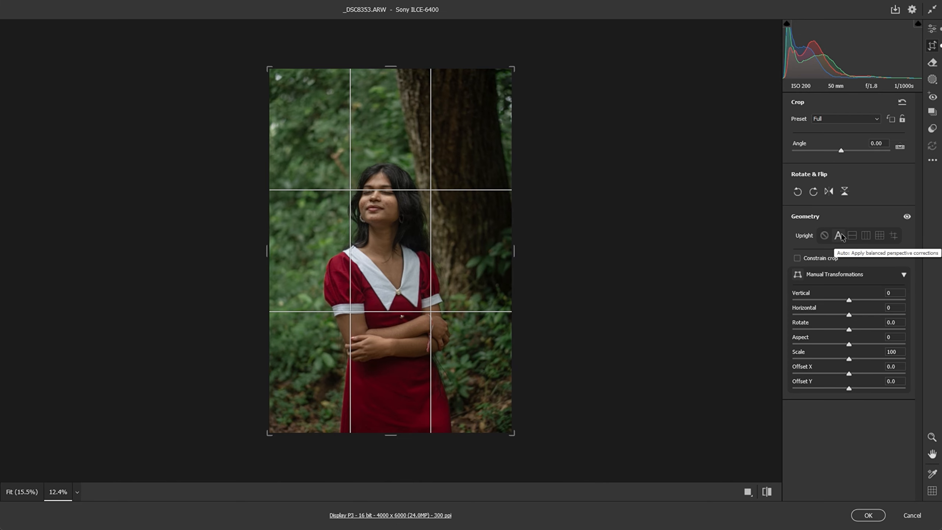
# Accept the raw adjustments as a placed layer and compare it with the original by hiding and showing it
pyautogui.click(868, 515)
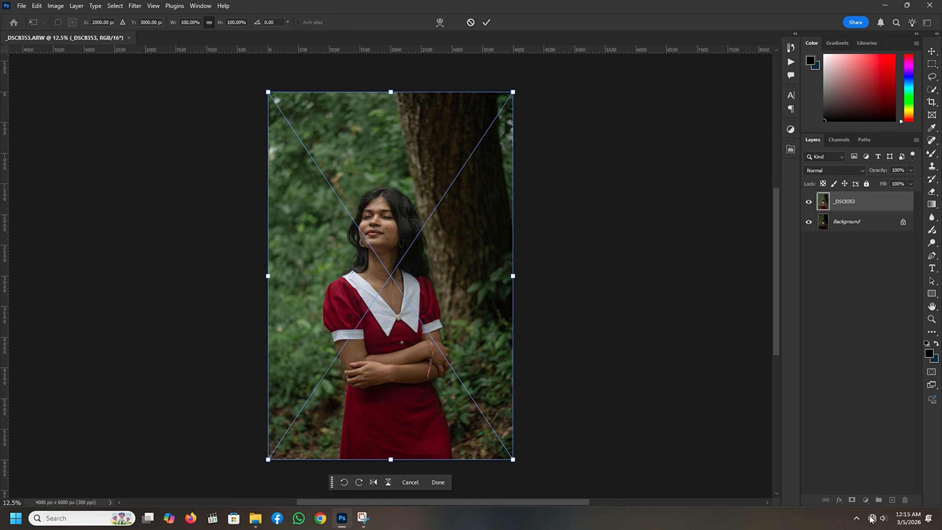
pyautogui.click(809, 204)
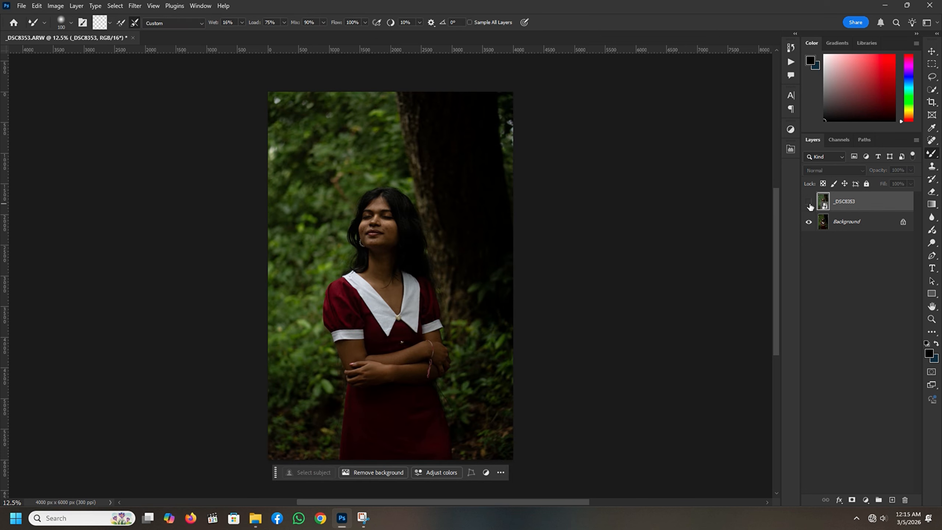
pyautogui.click(809, 204)
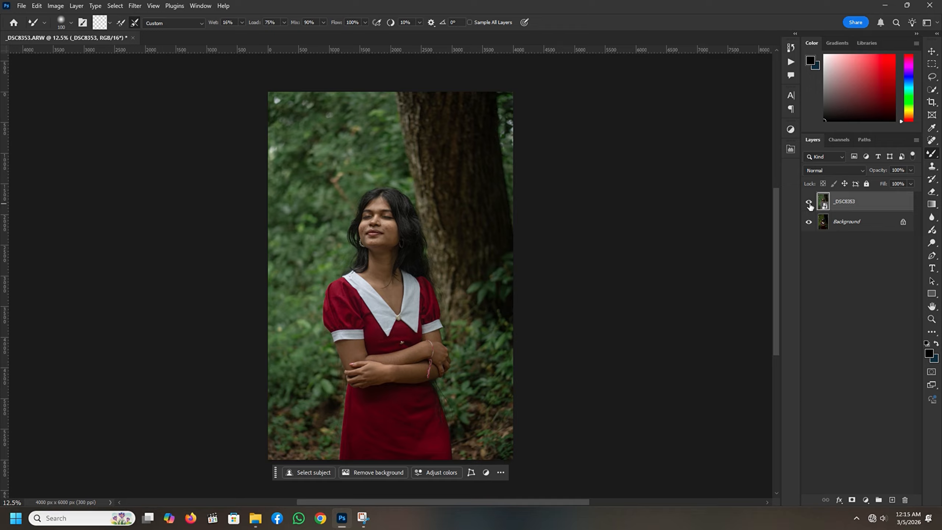
# Add a Selective Color adjustment layer and, for Reds, lower cyan and yellow and slightly raise magenta and black
pyautogui.click(866, 500)
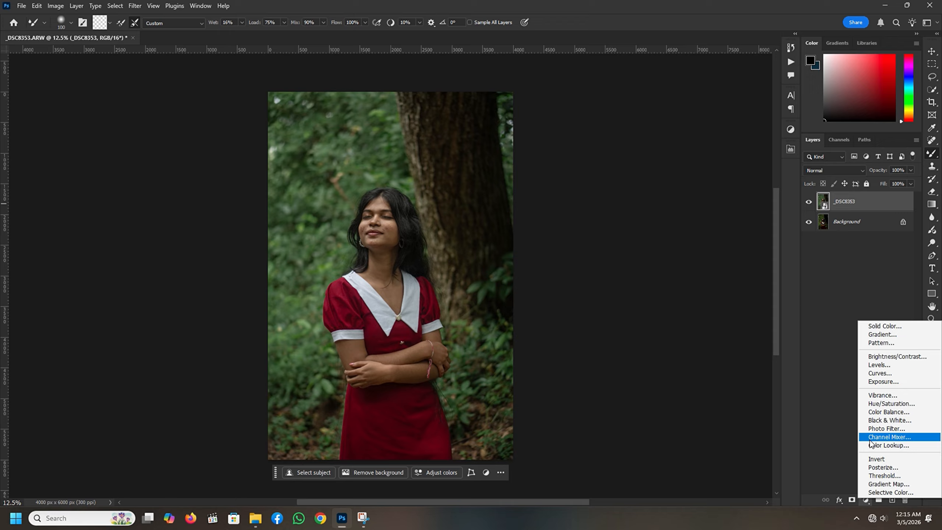
pyautogui.click(869, 493)
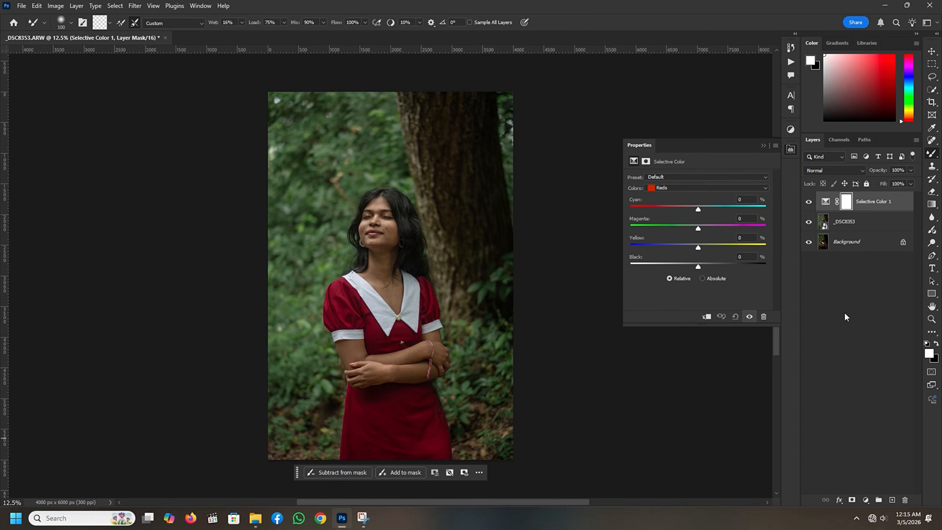
pyautogui.click(704, 208)
pyautogui.moveTo(700, 207); pyautogui.dragTo(690, 208)
pyautogui.click(701, 226)
pyautogui.click(690, 245)
pyautogui.moveTo(691, 246); pyautogui.dragTo(703, 265)
# For the Greens range of the Selective Color layer, raise black and cyan and slightly lower yellow
pyautogui.click(692, 188)
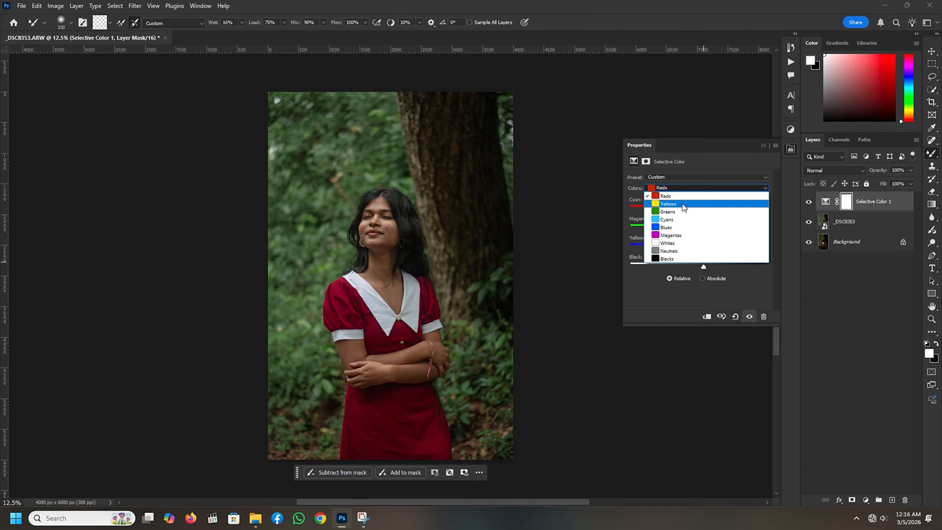
pyautogui.click(681, 211)
pyautogui.click(713, 266)
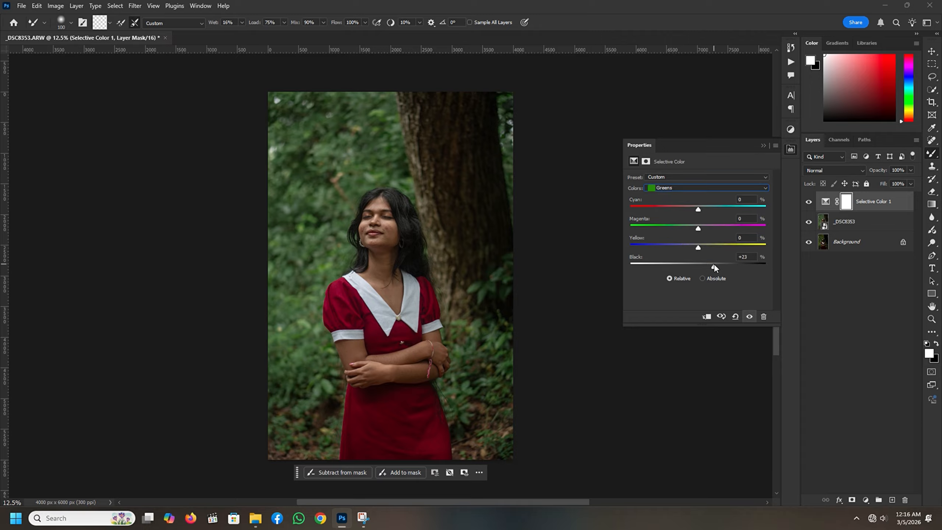
pyautogui.click(690, 245)
pyautogui.moveTo(689, 206); pyautogui.dragTo(713, 207)
# For the Whites range of the Selective Color layer, slightly raise black and magenta
pyautogui.click(703, 188)
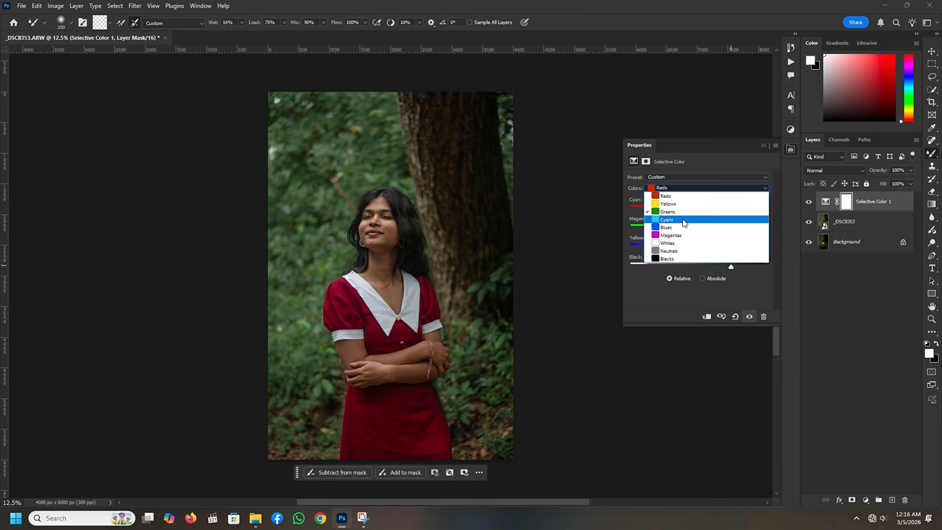
pyautogui.click(667, 243)
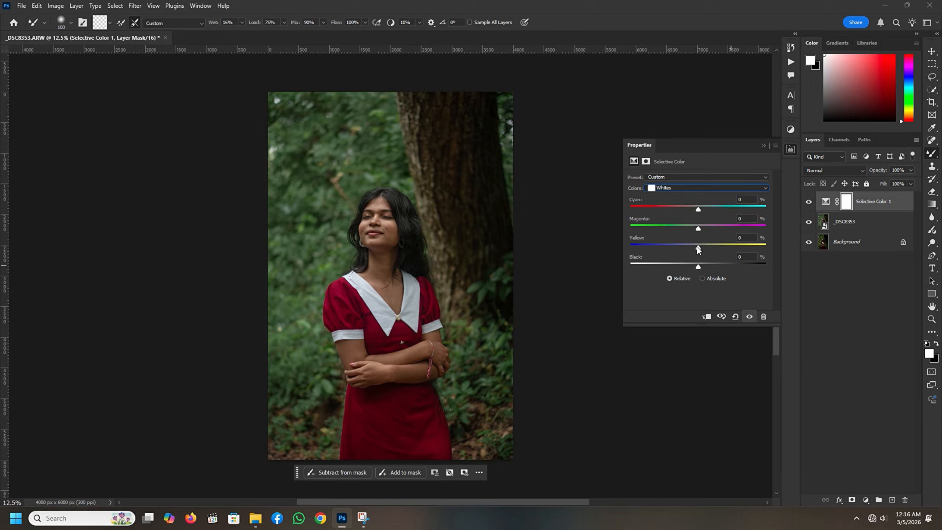
pyautogui.click(703, 264)
pyautogui.click(703, 226)
# Set black to +6% for the Blacks range of the Selective Color layer
pyautogui.click(735, 188)
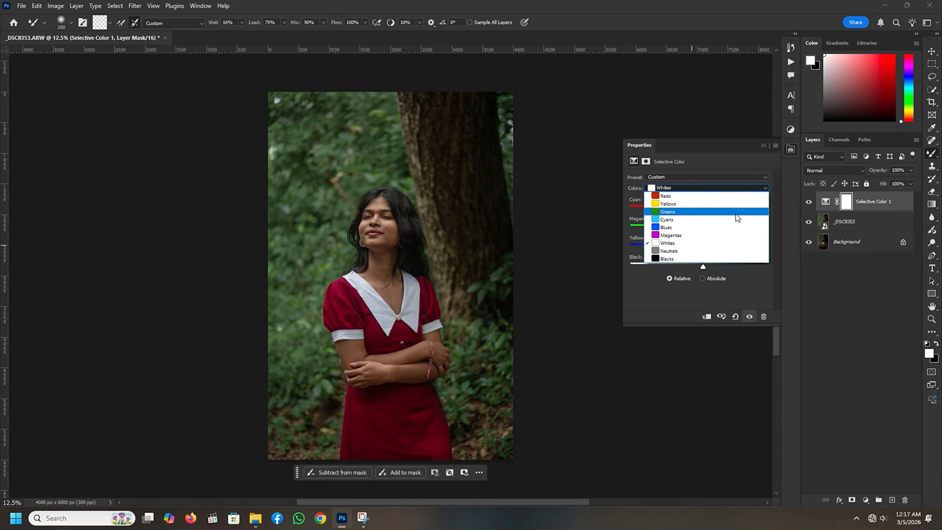
pyautogui.click(670, 260)
pyautogui.moveTo(702, 264); pyautogui.dragTo(703, 264)
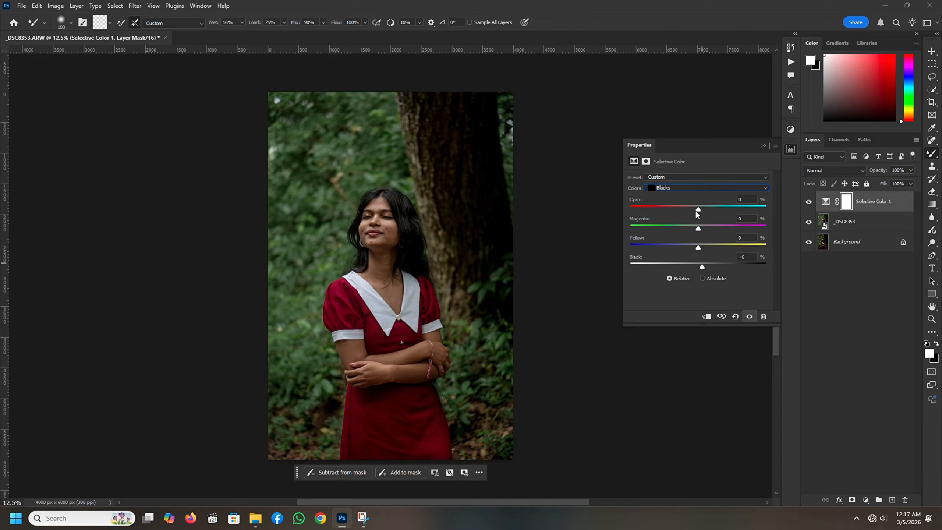
# Try shifting cyan and yellow in the Blacks range, and return both to 0%
pyautogui.moveTo(696, 210); pyautogui.dragTo(707, 210)
pyautogui.moveTo(698, 212); pyautogui.dragTo(698, 214)
pyautogui.moveTo(698, 248); pyautogui.dragTo(710, 248)
pyautogui.moveTo(703, 247); pyautogui.dragTo(697, 250)
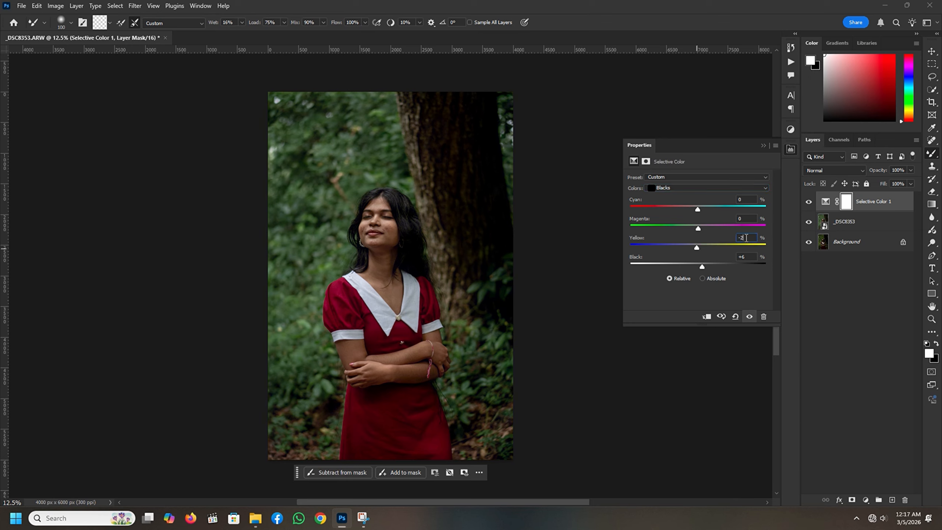
pyautogui.press('BackSpace')
pyautogui.write('0')
# Compare the image with and without the Selective Color layer, and merge that layer with the _DSC8353 layer
pyautogui.click(826, 201)
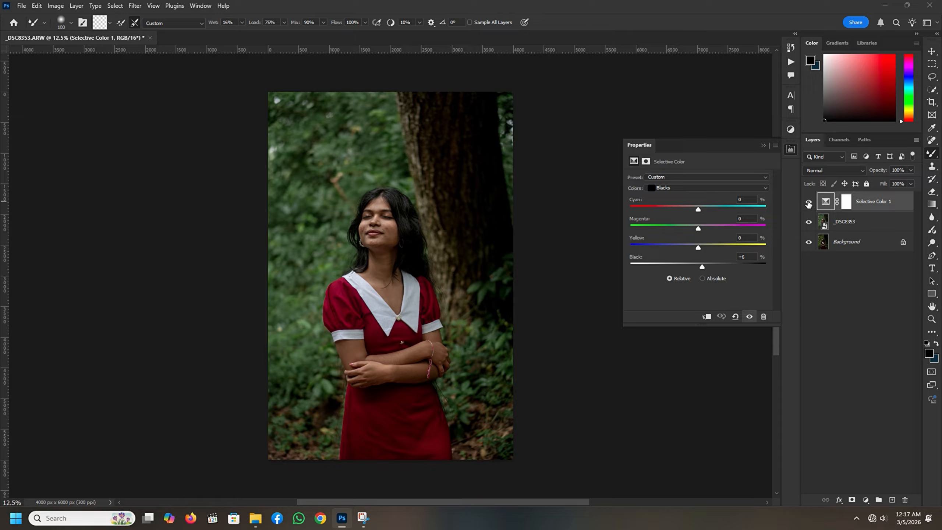
pyautogui.click(808, 202)
pyautogui.click(808, 202)
pyautogui.keyDown('shift'); pyautogui.click(878, 228); pyautogui.keyUp('shift')
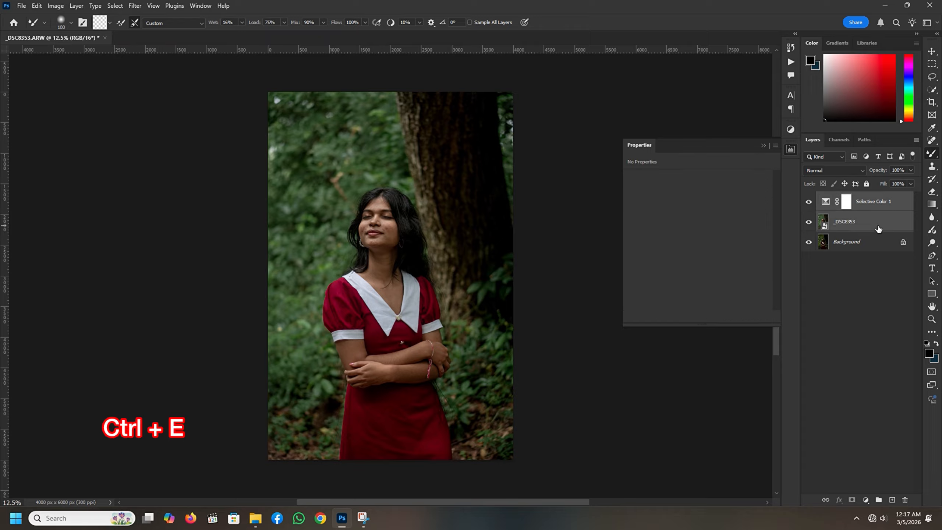
pyautogui.hotkey('ctrl', 'e')
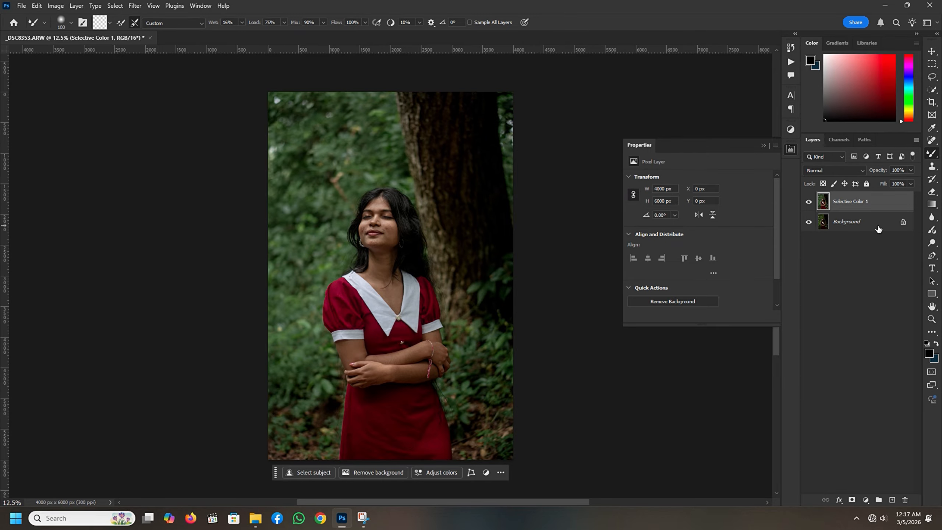
# Remove the blemishes on the woman's chin with the content-aware Spot Healing Brush at size 20
pyautogui.click(933, 140)
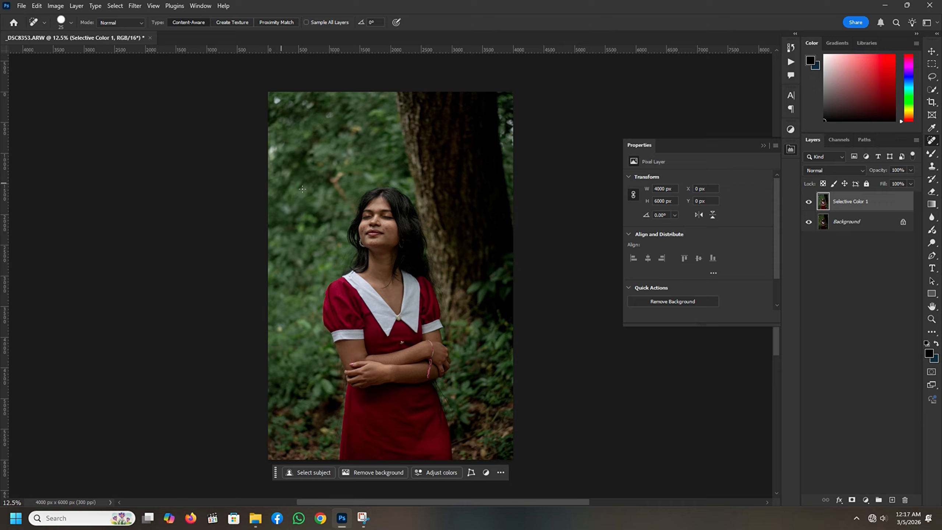
pyautogui.scroll(5, 398, 232)
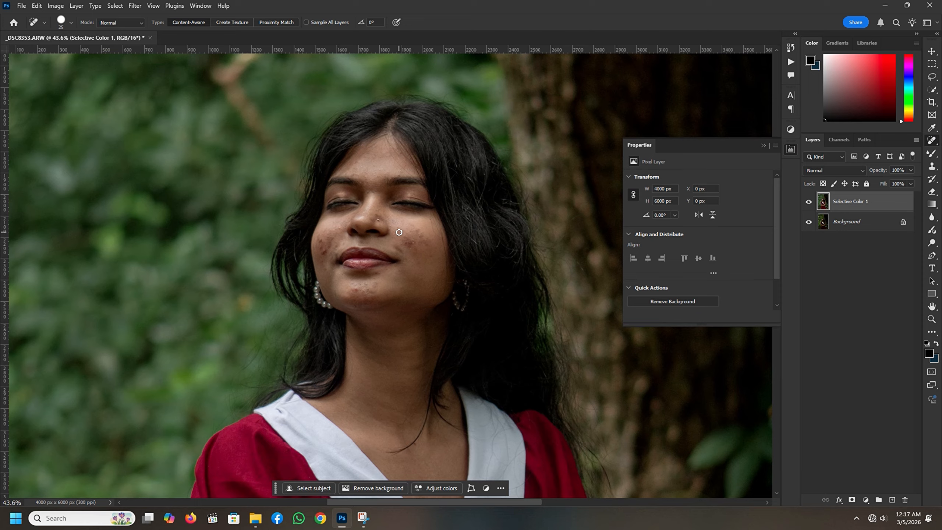
pyautogui.scroll(4, 399, 232)
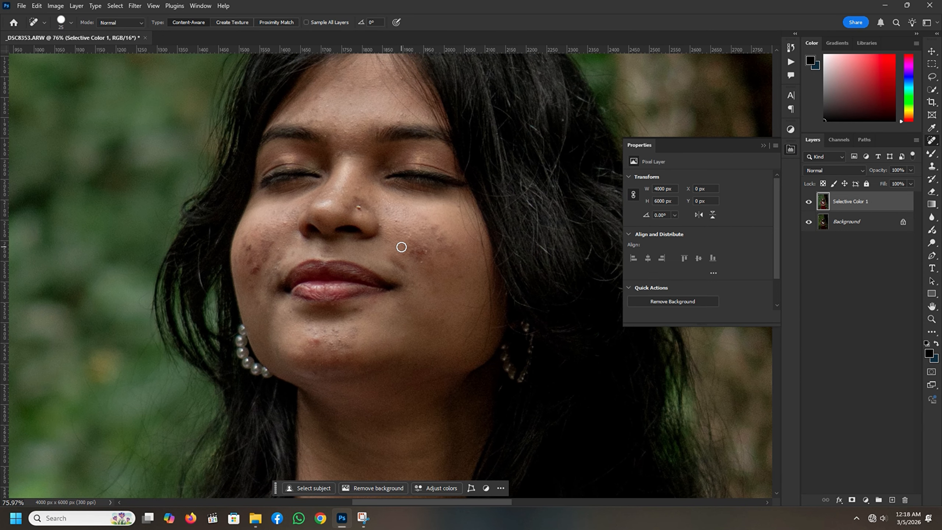
pyautogui.scroll(1, 402, 247)
pyautogui.press(']')
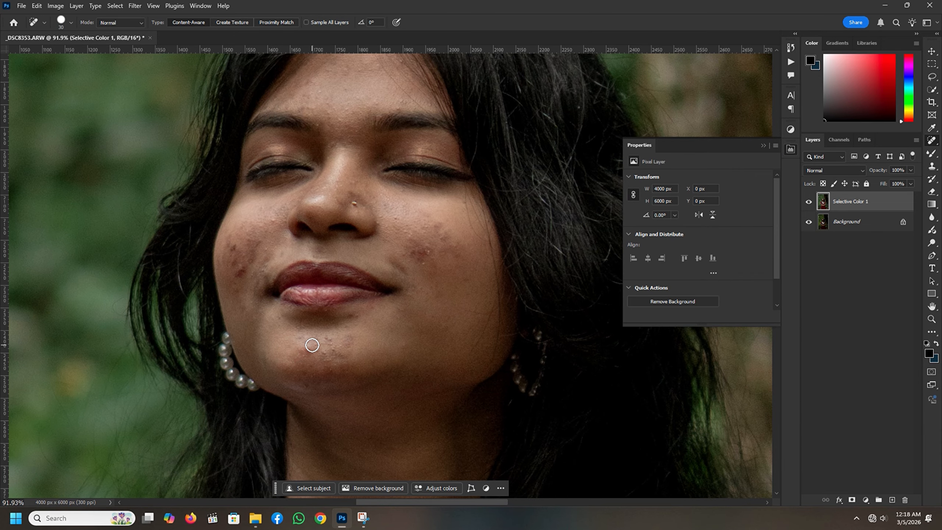
pyautogui.click(305, 347)
pyautogui.click(309, 345)
pyautogui.press('[')
pyautogui.press('[')
pyautogui.click(302, 351)
pyautogui.click(309, 352)
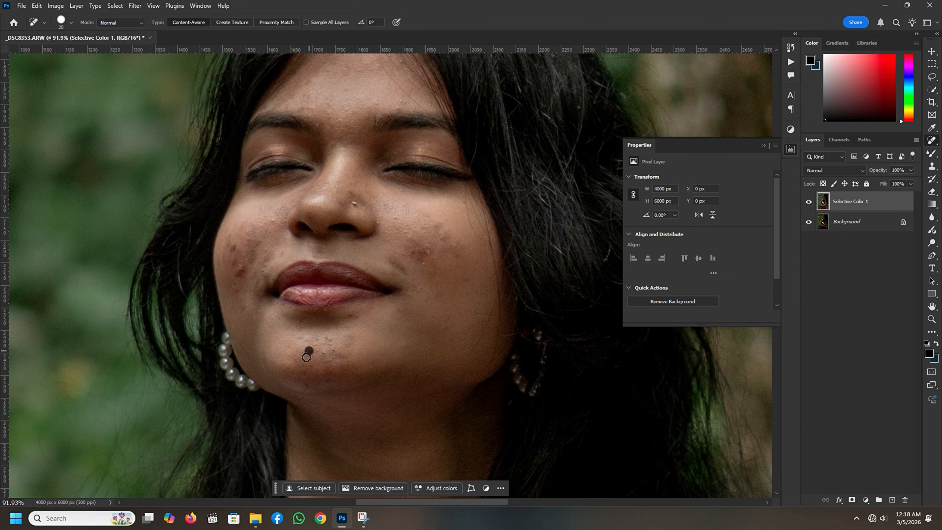
pyautogui.click(307, 384)
pyautogui.click(323, 348)
pyautogui.click(330, 344)
pyautogui.moveTo(312, 336); pyautogui.dragTo(332, 336)
# Remove the blemishes on both of the woman's cheeks with the content-aware Spot Healing Brush at size 20
pyautogui.scroll(1, 226, 280)
pyautogui.click(267, 272)
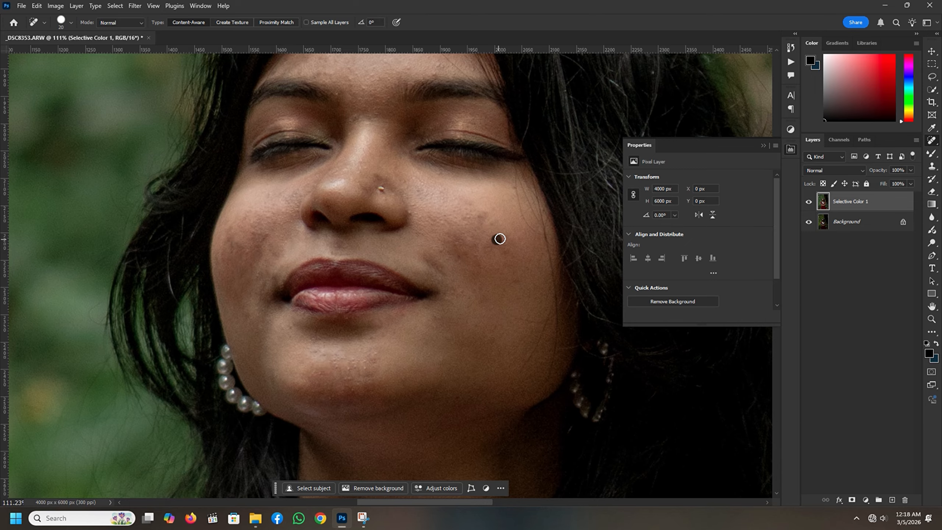
pyautogui.scroll(-1, 482, 235)
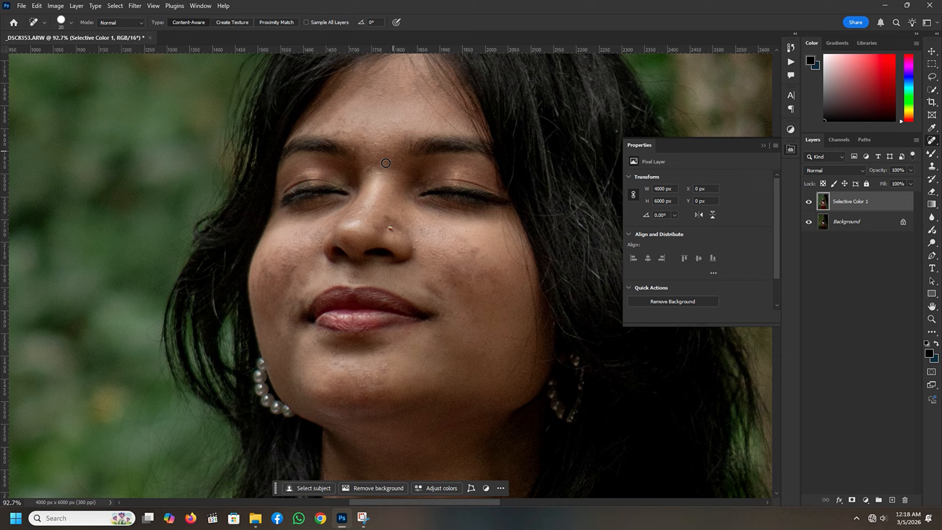
# Enlarge the Spot Healing Brush to size 35 and heal the uneven patches on the cheek beside the nose
pyautogui.press(']')
pyautogui.press(']')
pyautogui.press(']')
pyautogui.scroll(-2, 269, 237)
pyautogui.moveTo(255, 242); pyautogui.dragTo(256, 231)
pyautogui.click(270, 220)
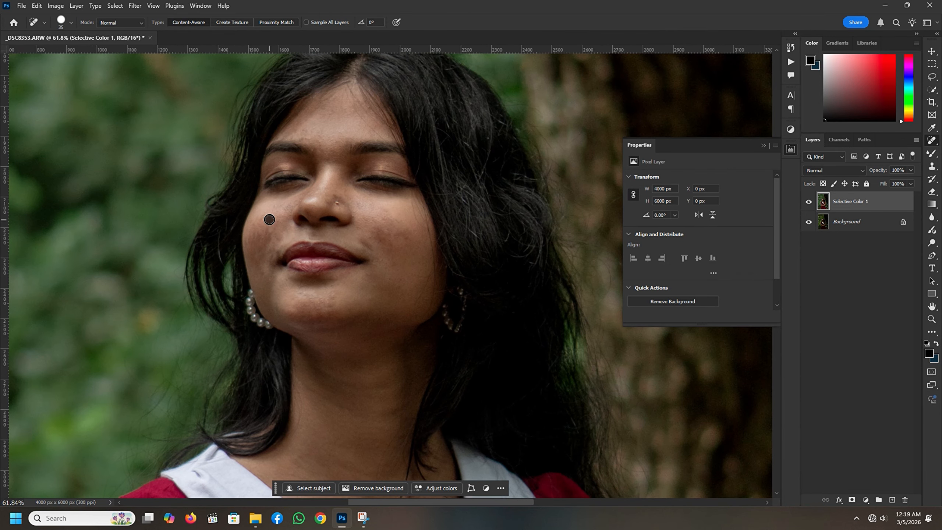
# Heal the remaining spots near the nose and on the chin with the Spot Healing Brush at size 30
pyautogui.press('[')
pyautogui.click(333, 194)
pyautogui.scroll(-1, 373, 275)
pyautogui.click(335, 296)
pyautogui.scroll(-2, 385, 296)
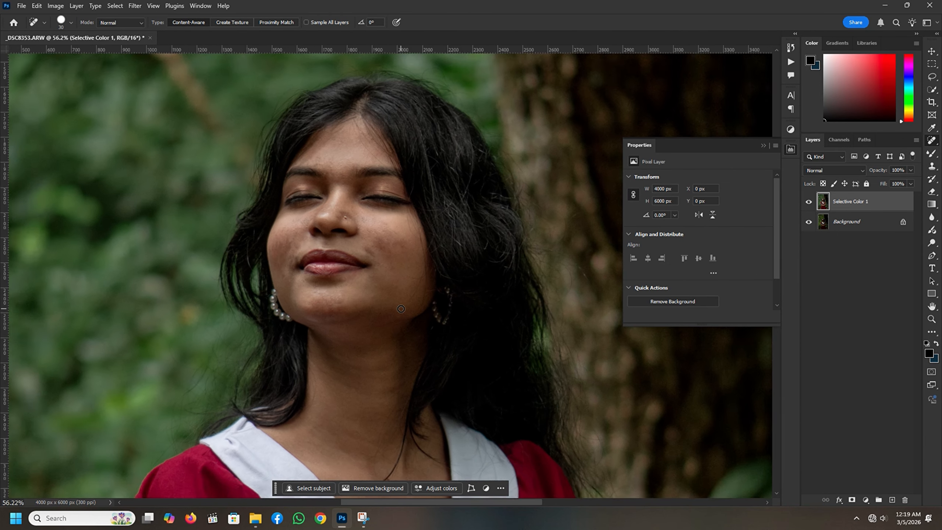
pyautogui.scroll(-2, 352, 208)
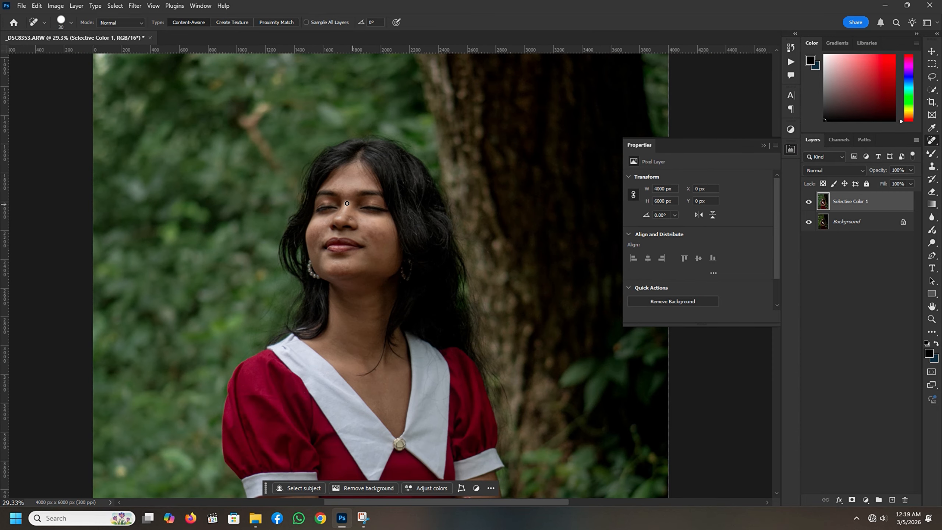
pyautogui.scroll(-2, 333, 198)
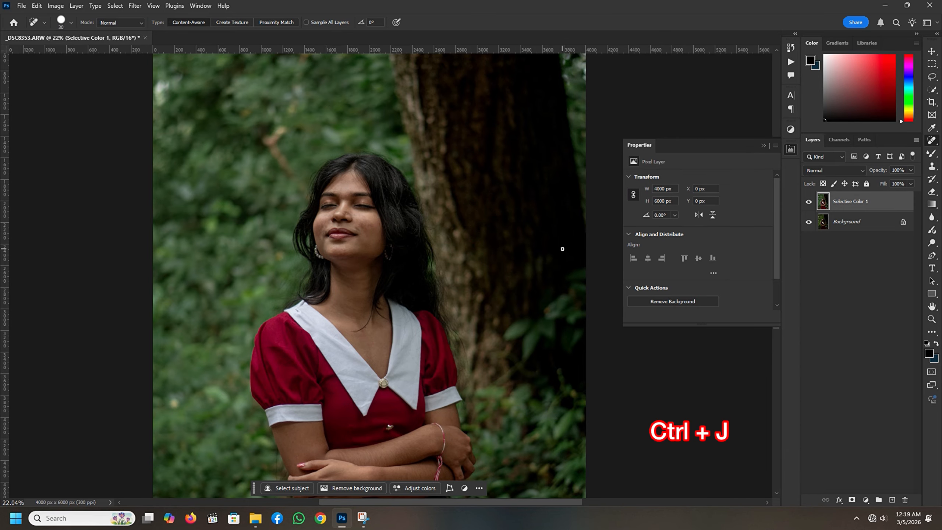
# Duplicate the Selective Color 1 layer, and rename the original LOW and the copy above it HIGH
pyautogui.hotkey('ctrl', 'j')
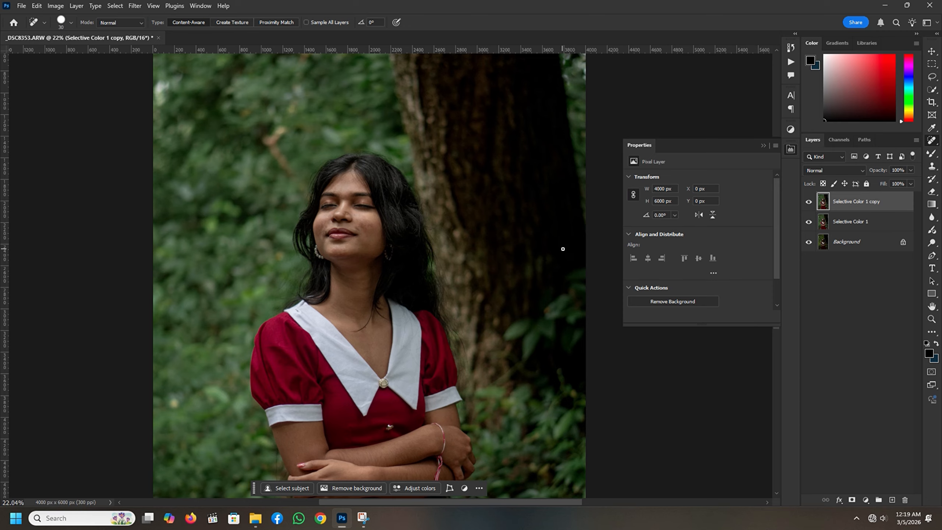
pyautogui.doubleClick(852, 222)
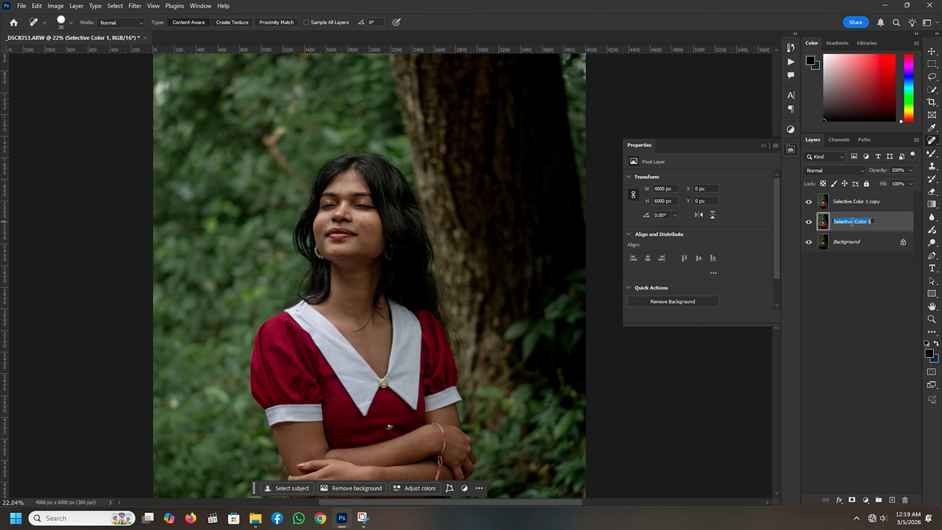
pyautogui.press('BackSpace')
pyautogui.write('LOW')
pyautogui.press('Return')
pyautogui.doubleClick(849, 202)
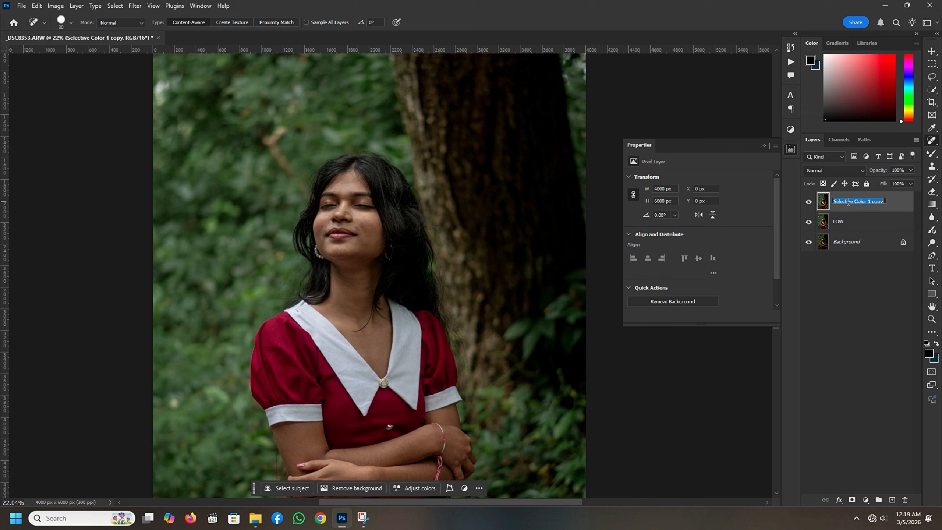
pyautogui.press('BackSpace')
pyautogui.write('HIGH')
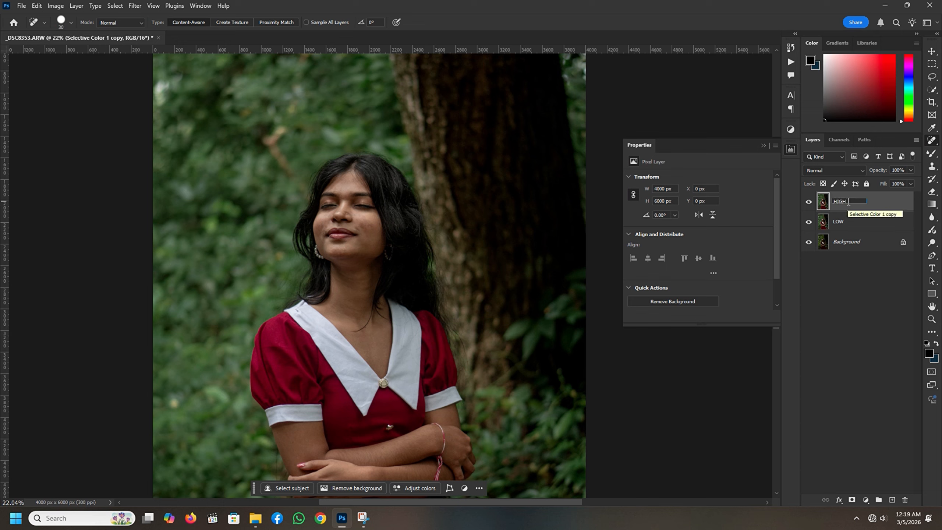
pyautogui.press('Return')
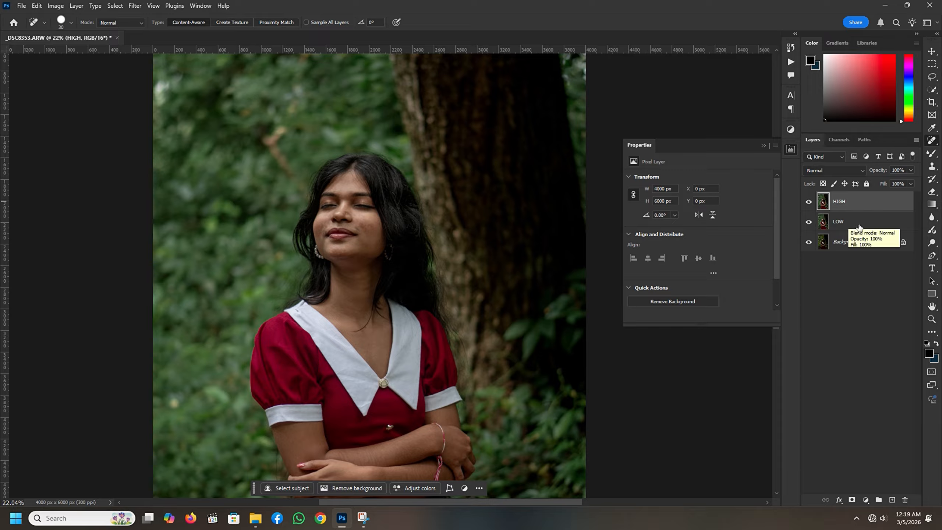
# Apply a Gaussian Blur with a radius of 2.9 pixels to the LOW layer, using the facial skin as preview
pyautogui.click(864, 222)
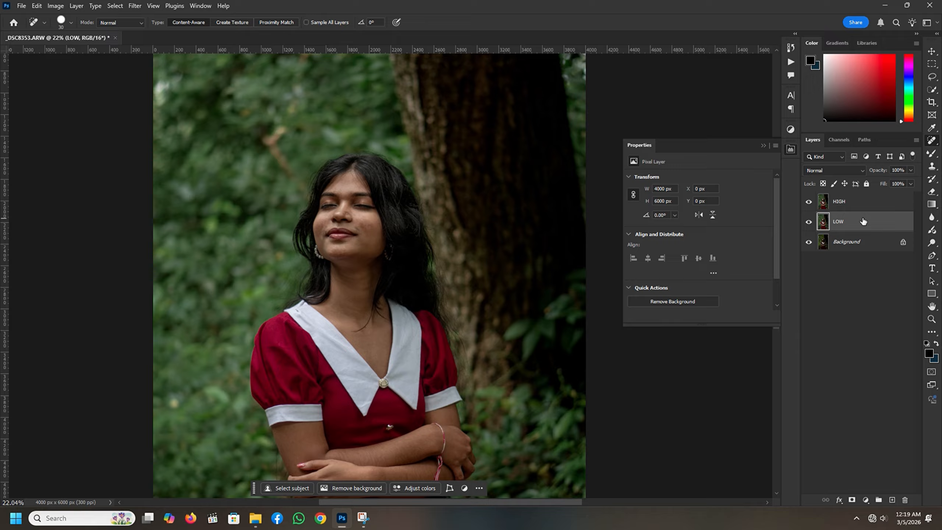
pyautogui.click(135, 6)
pyautogui.moveTo(174, 124)
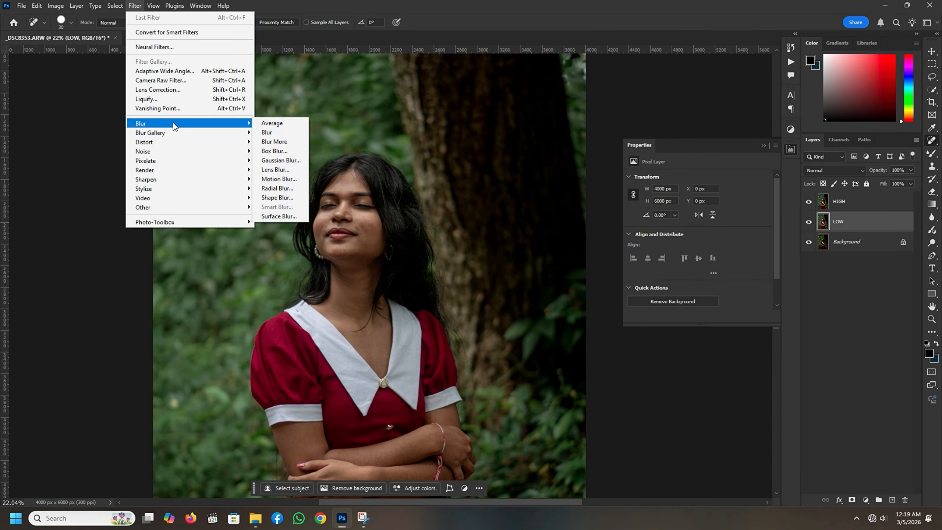
pyautogui.click(290, 164)
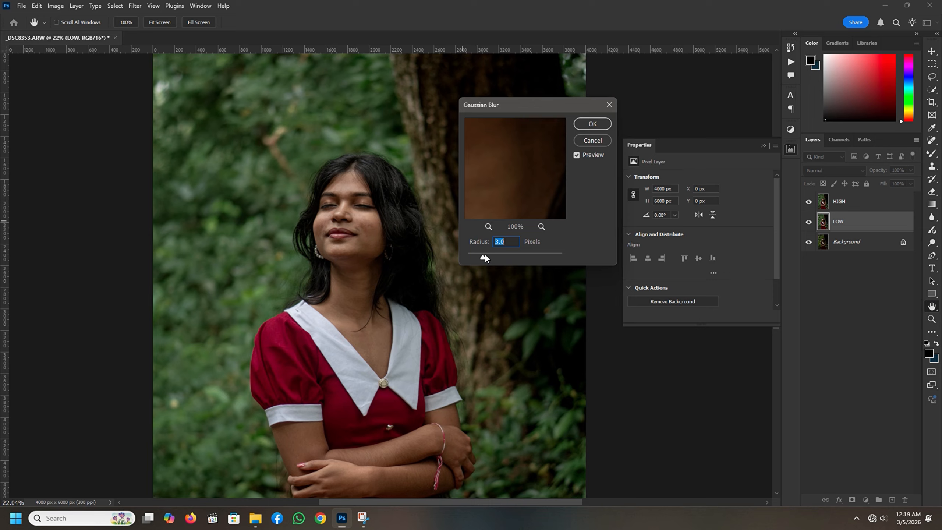
pyautogui.moveTo(516, 165); pyautogui.dragTo(518, 230)
pyautogui.moveTo(514, 152); pyautogui.dragTo(535, 211)
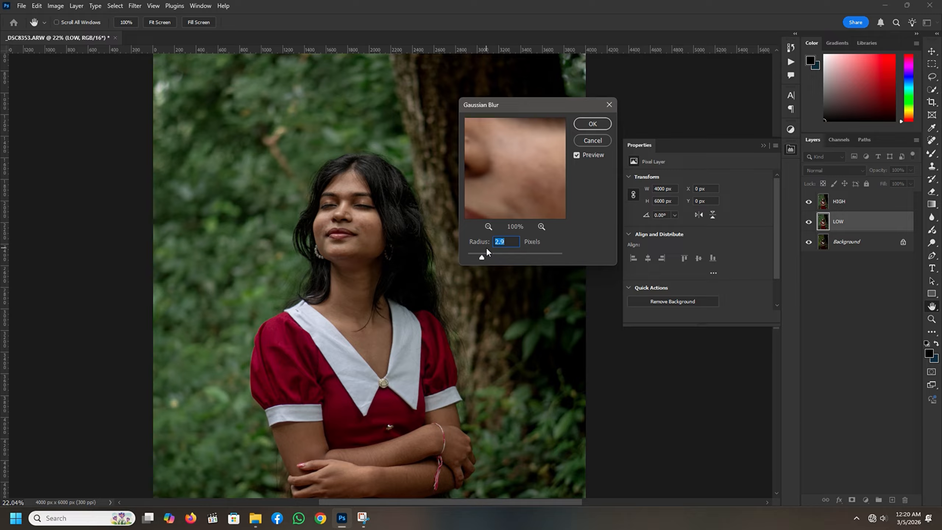
pyautogui.click(592, 124)
pyautogui.press('j')
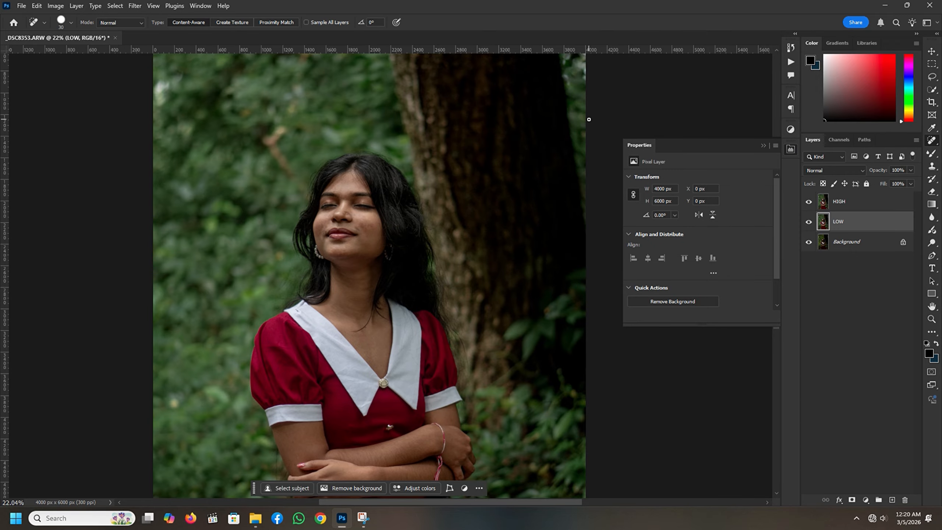
# Apply the LOW layer to the HIGH layer with Apply Image, using Subtract blending, 100% opacity, scale 2 and offset 128
pyautogui.click(851, 206)
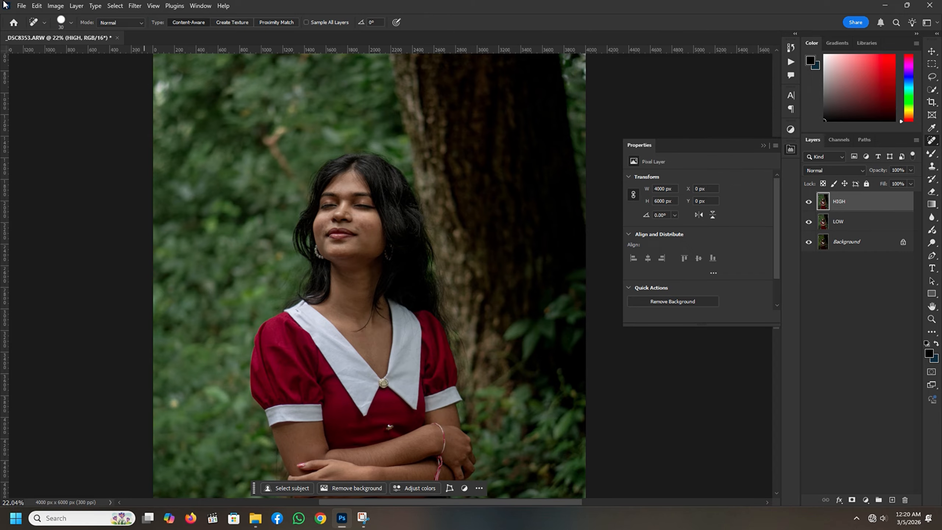
pyautogui.click(54, 6)
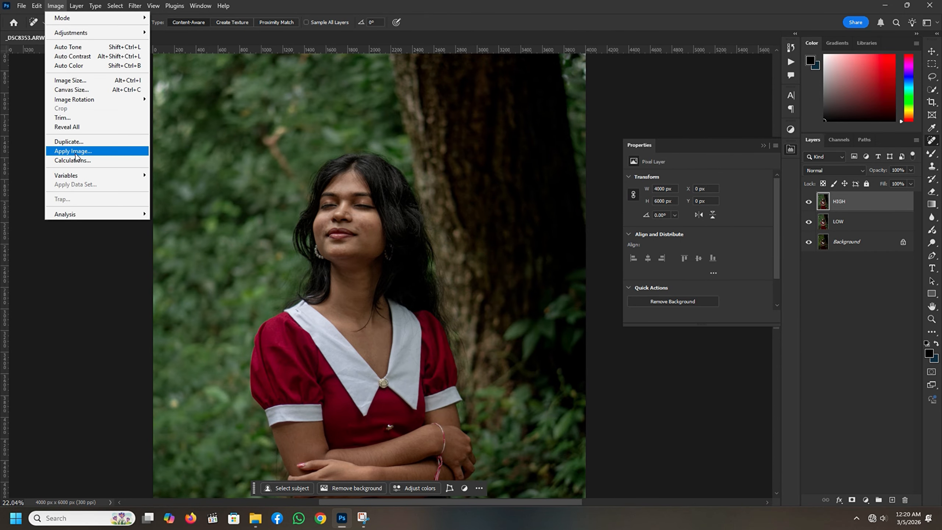
pyautogui.click(86, 151)
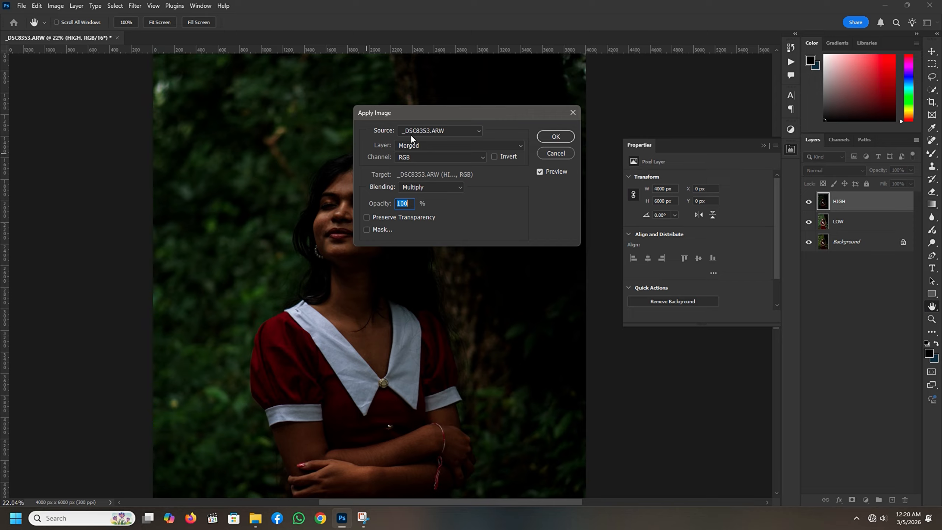
pyautogui.click(434, 189)
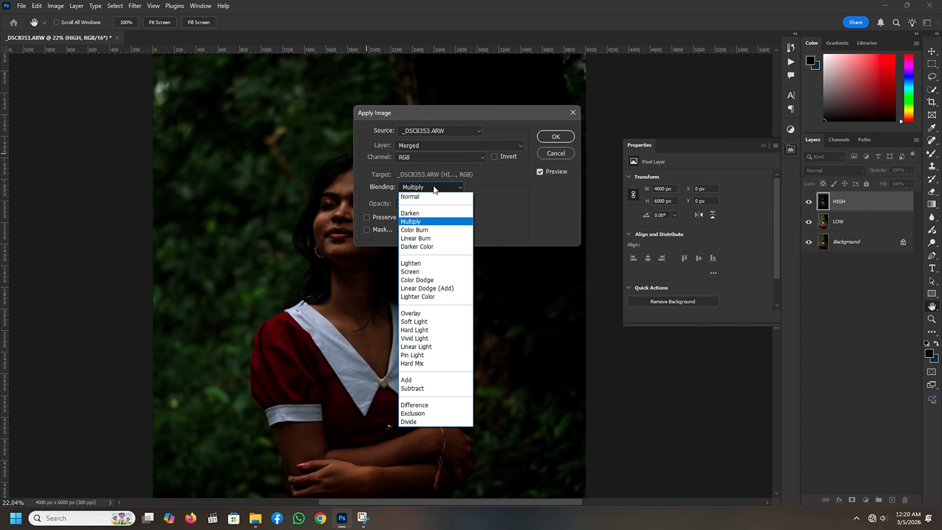
pyautogui.click(414, 388)
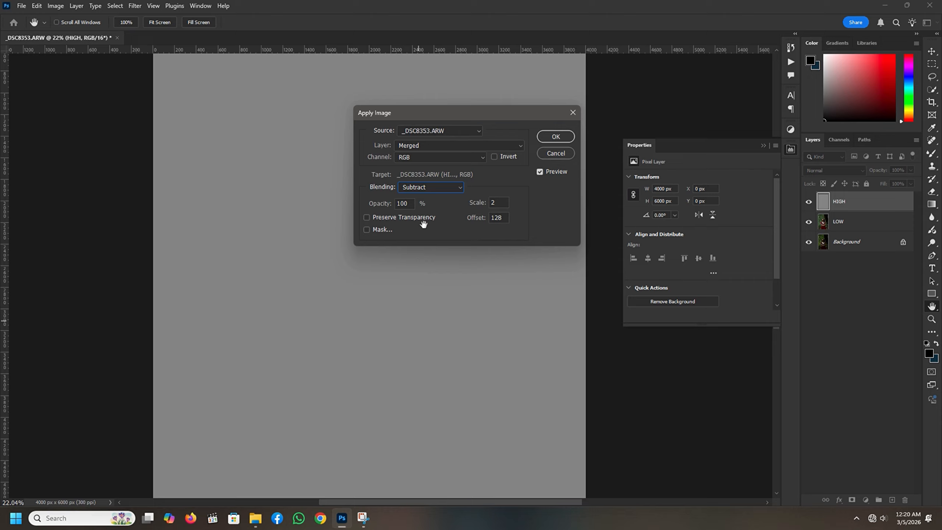
pyautogui.click(480, 149)
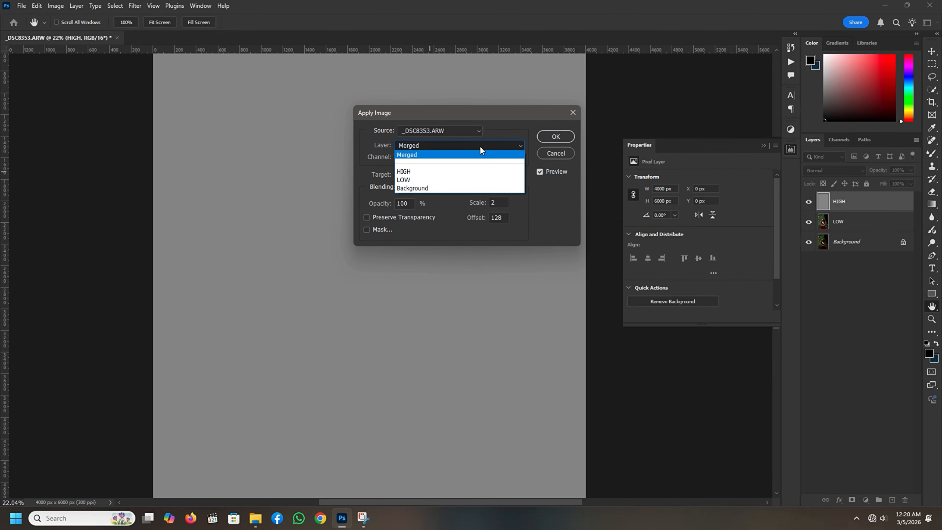
pyautogui.click(402, 180)
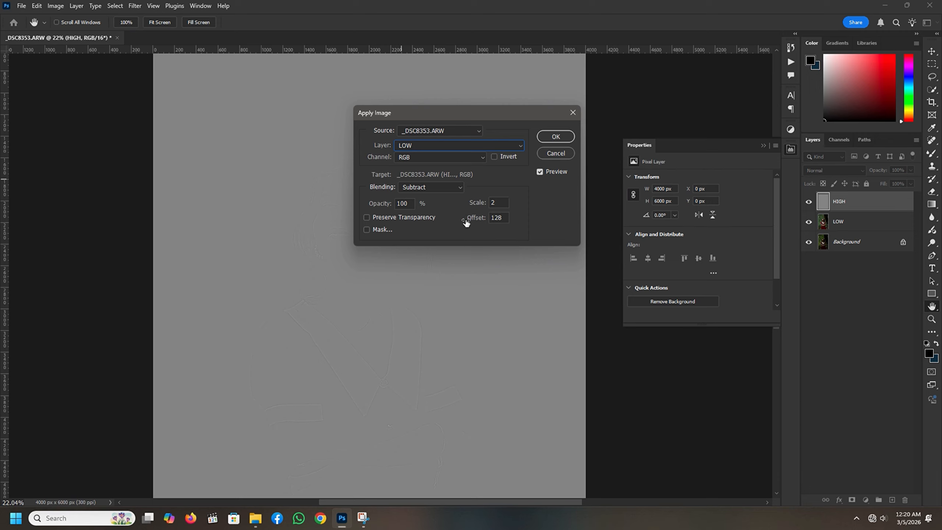
pyautogui.click(555, 136)
pyautogui.press('j')
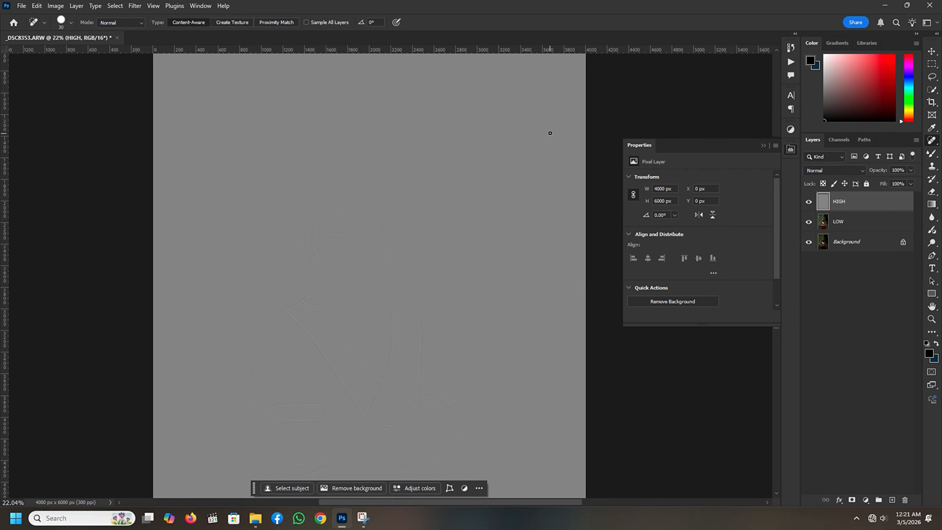
# Set the HIGH layer's blend mode to Linear Light, and group the HIGH and LOW layers
pyautogui.click(840, 173)
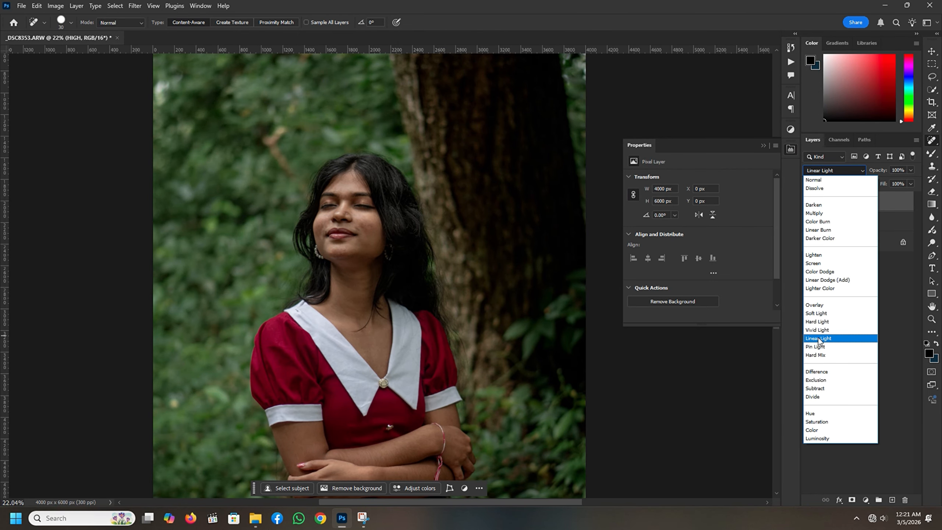
pyautogui.click(818, 339)
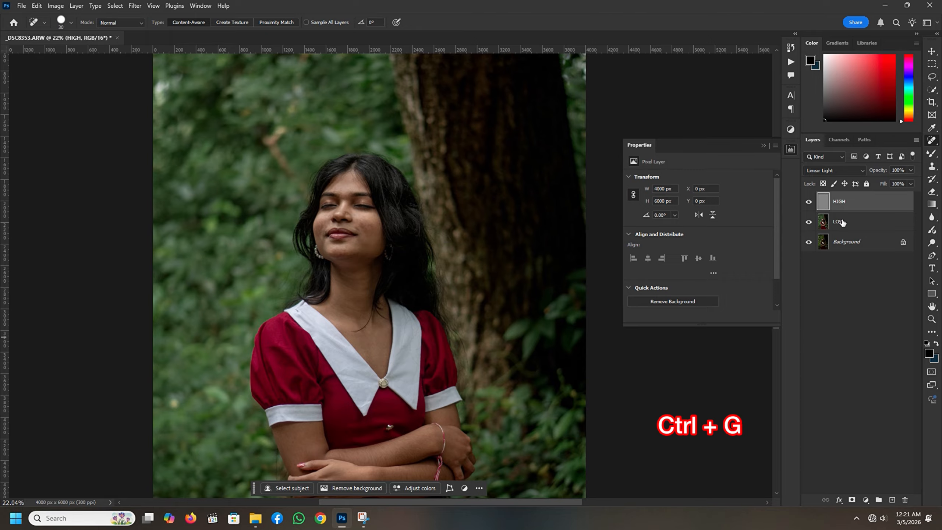
pyautogui.keyDown('ctrl'); pyautogui.click(855, 221); pyautogui.keyUp('ctrl')
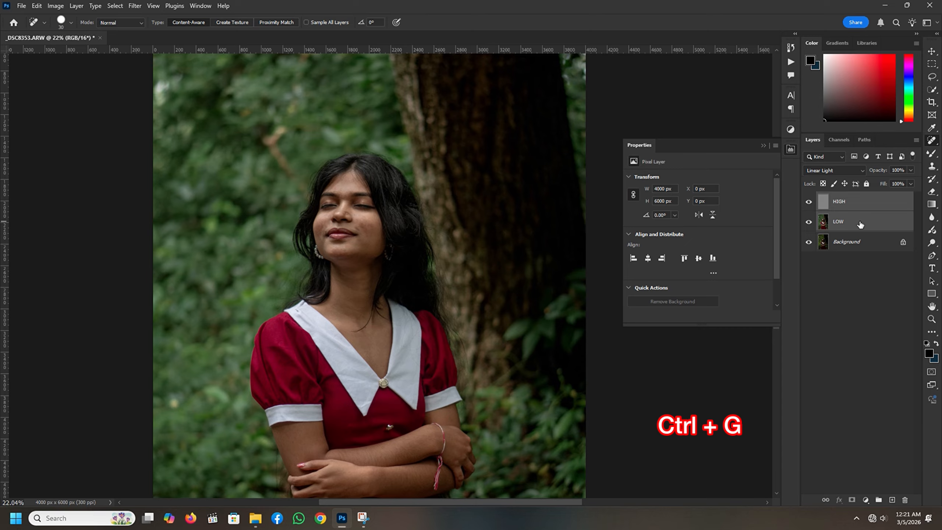
pyautogui.hotkey('ctrl', 'g')
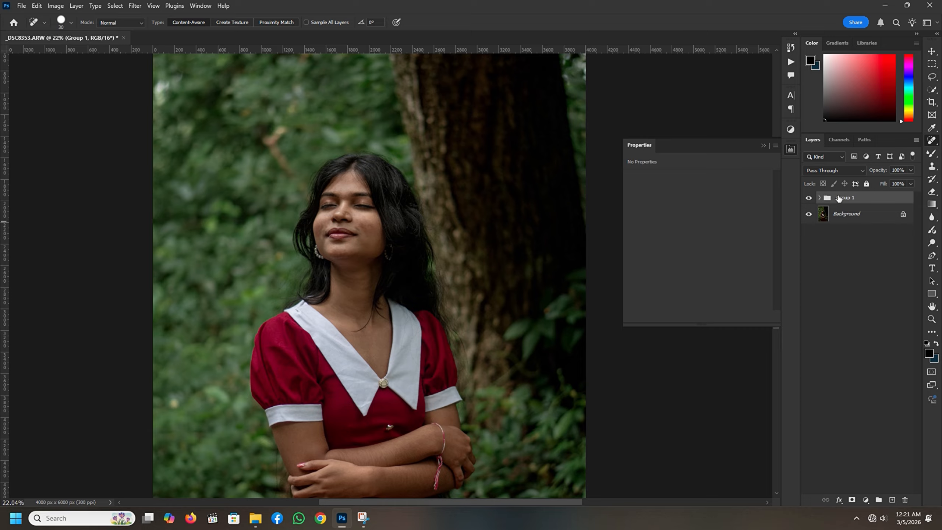
# Switch to the Mixer Brush tool and select the LOW layer inside Group 1
pyautogui.click(931, 153)
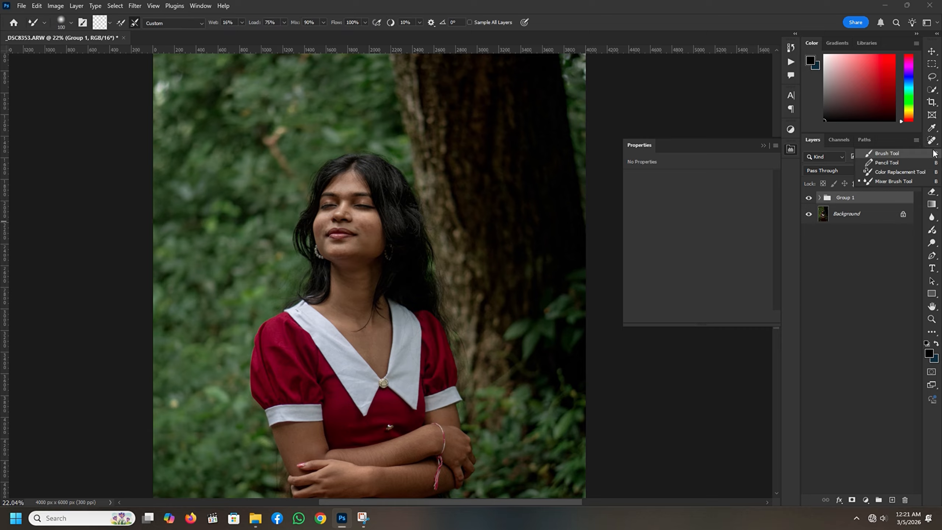
pyautogui.click(883, 182)
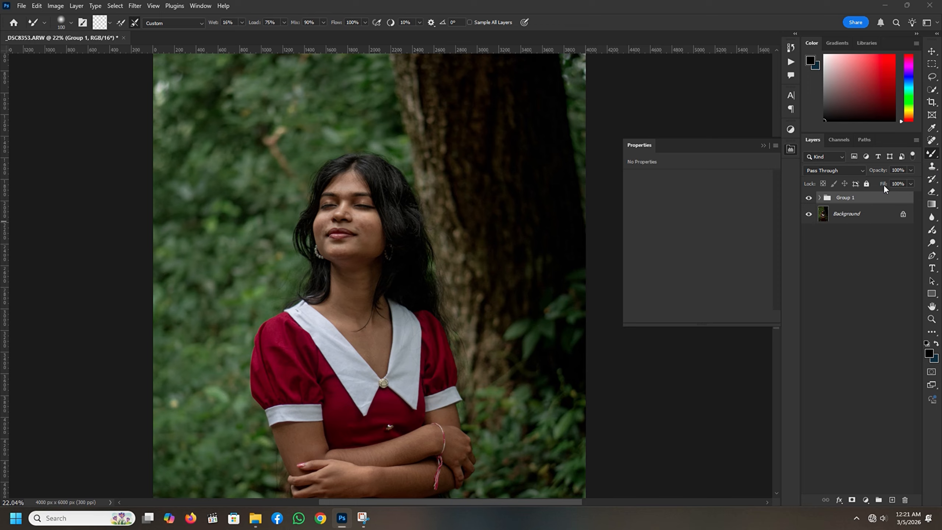
pyautogui.click(819, 197)
pyautogui.click(843, 235)
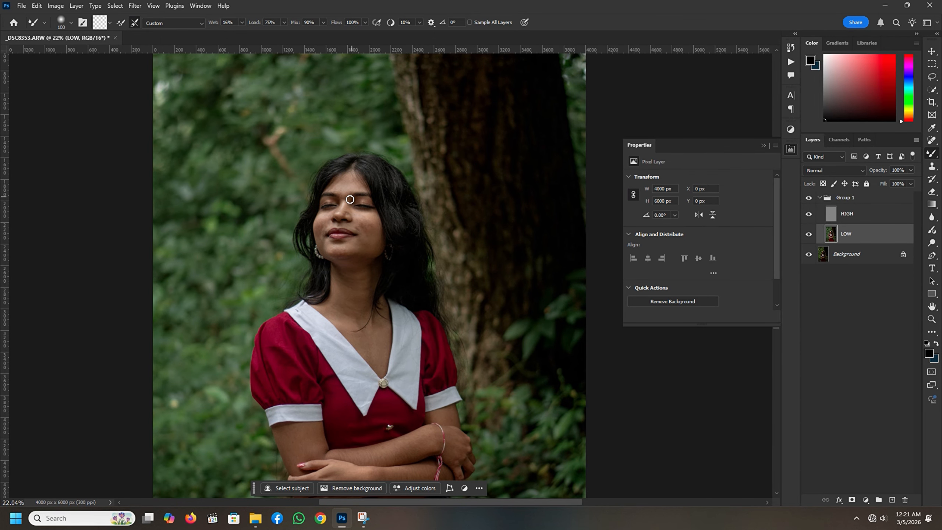
# Try loading the Mixer Brush after each stroke, and turn that option back off
pyautogui.scroll(1, 349, 203)
pyautogui.scroll(4, 348, 203)
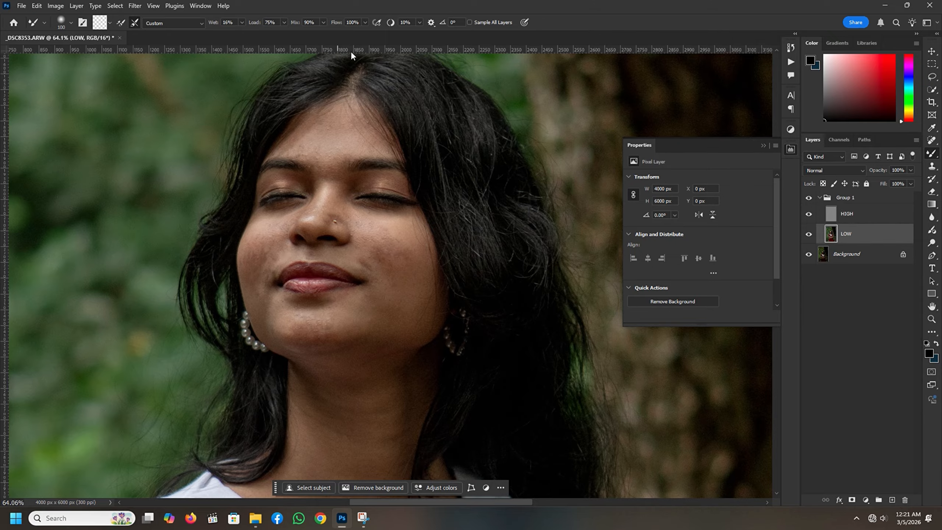
pyautogui.scroll(-2, 347, 10)
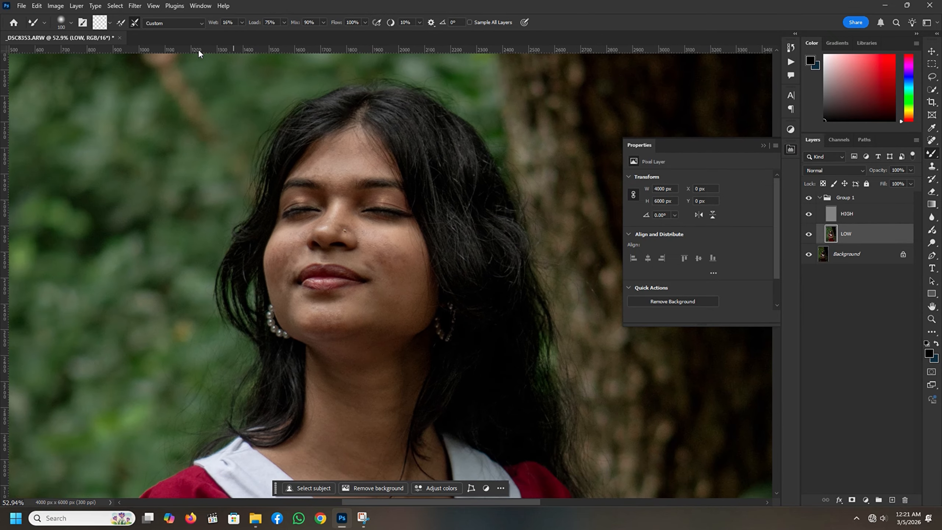
pyautogui.click(121, 23)
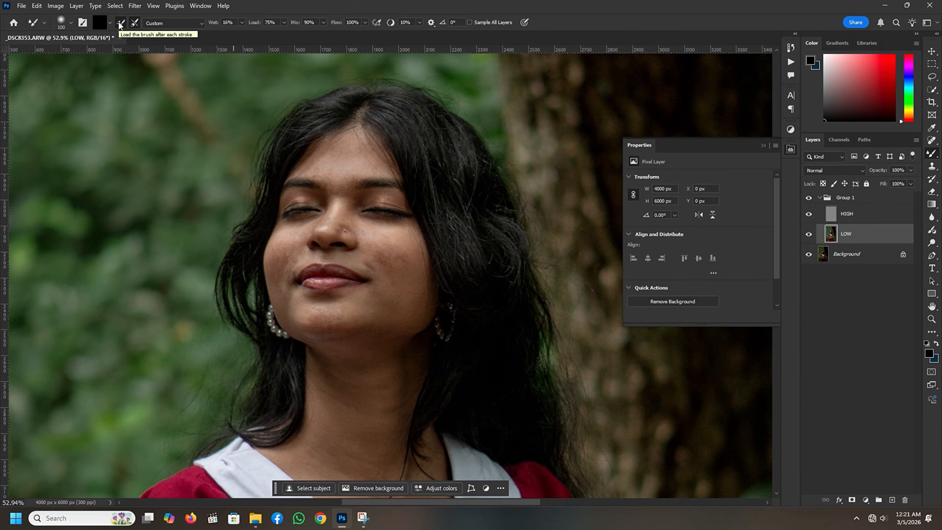
pyautogui.click(119, 23)
pyautogui.scroll(3, 397, 298)
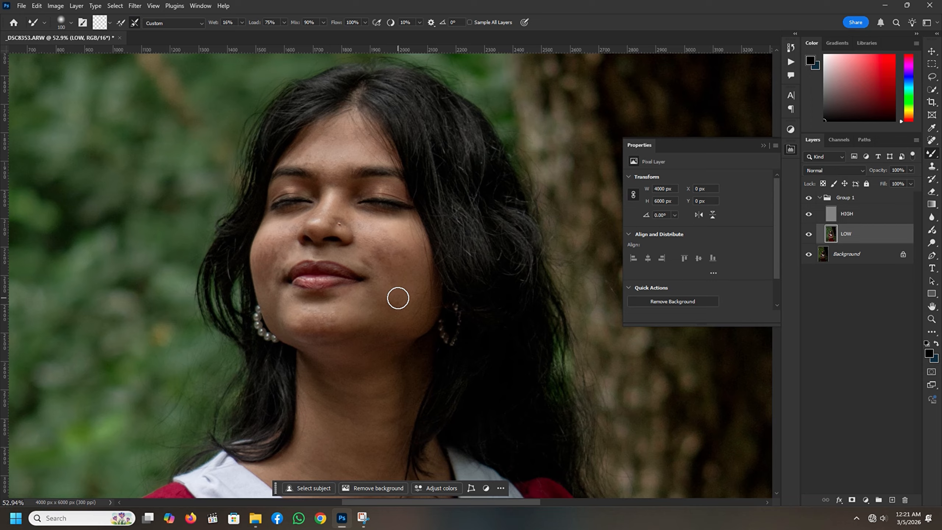
# Smooth the cheek on the nose-stud side down to the chin with a 150 px Mixer Brush on the LOW layer
pyautogui.scroll(2, 367, 241)
pyautogui.press(']')
pyautogui.press(']')
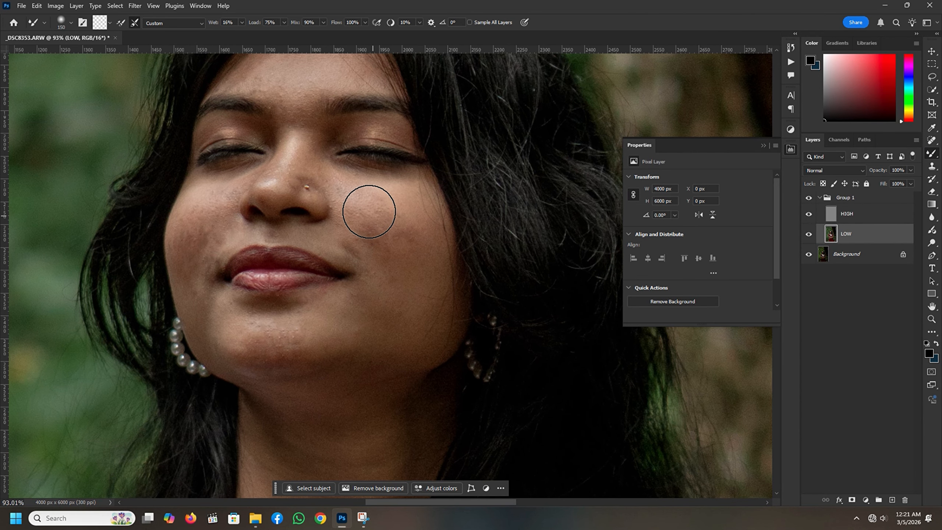
pyautogui.moveTo(363, 212)
pyautogui.mouseDown()
pyautogui.moveTo(372, 244)
pyautogui.moveTo(408, 250)
pyautogui.moveTo(395, 238)
pyautogui.moveTo(407, 264)
pyautogui.moveTo(406, 229)
pyautogui.moveTo(359, 197)
pyautogui.moveTo(391, 260)
pyautogui.moveTo(384, 311)
pyautogui.moveTo(398, 304)
pyautogui.moveTo(368, 313)
pyautogui.moveTo(369, 284)
pyautogui.moveTo(362, 324)
pyautogui.moveTo(403, 304)
pyautogui.moveTo(408, 251)
pyautogui.moveTo(416, 307)
pyautogui.moveTo(427, 267)
pyautogui.moveTo(420, 226)
pyautogui.moveTo(435, 276)
pyautogui.moveTo(424, 324)
pyautogui.moveTo(413, 334)
pyautogui.moveTo(433, 297)
pyautogui.moveTo(430, 343)
pyautogui.moveTo(392, 348)
pyautogui.moveTo(431, 340)
pyautogui.moveTo(427, 331)
pyautogui.moveTo(378, 328)
pyautogui.moveTo(384, 316)
pyautogui.moveTo(367, 315)
pyautogui.moveTo(388, 282)
pyautogui.moveTo(369, 203)
pyautogui.mouseUp()
pyautogui.moveTo(383, 188)
pyautogui.mouseDown()
pyautogui.moveTo(410, 206)
pyautogui.moveTo(427, 243)
pyautogui.moveTo(430, 301)
pyautogui.moveTo(413, 320)
pyautogui.moveTo(436, 298)
pyautogui.moveTo(438, 311)
pyautogui.moveTo(409, 331)
pyautogui.moveTo(388, 318)
pyautogui.moveTo(373, 193)
pyautogui.moveTo(388, 287)
pyautogui.moveTo(374, 309)
pyautogui.moveTo(311, 309)
pyautogui.mouseUp()
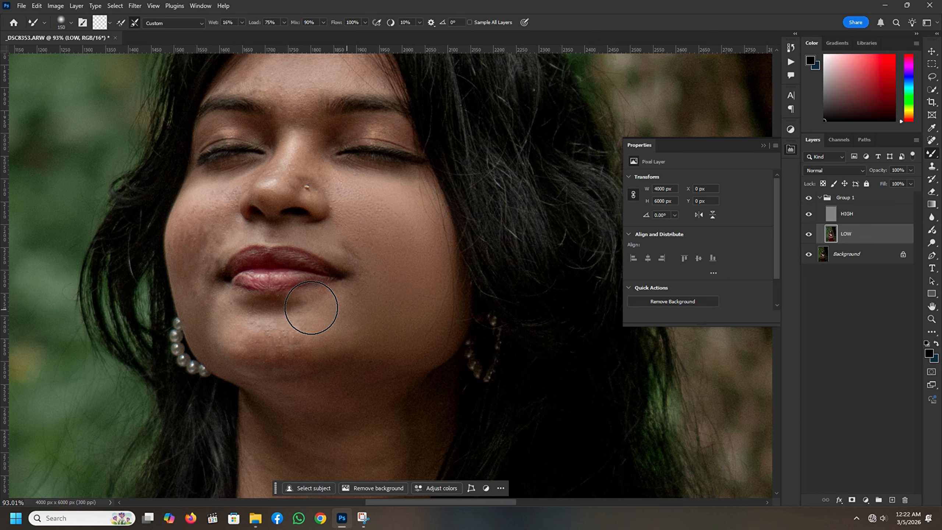
# Smooth the chin, the opposite cheek and the nose with the Mixer Brush, reducing its size to 125, 90 and 50 px
pyautogui.scroll(2, 262, 358)
pyautogui.press('[')
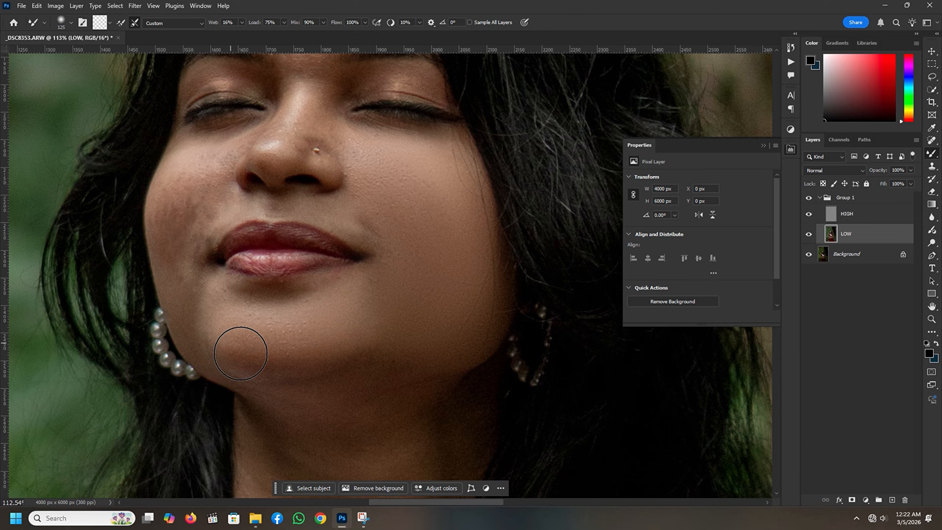
pyautogui.press('[')
pyautogui.press('[')
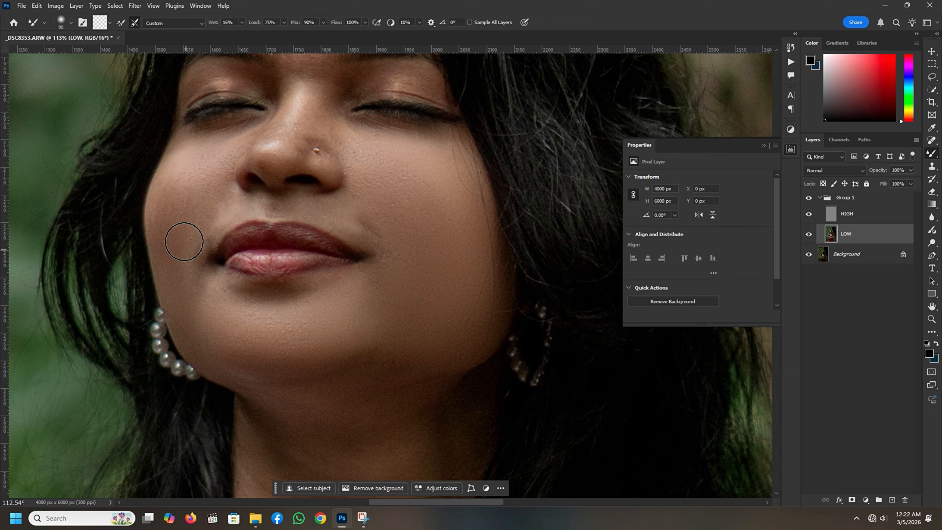
pyautogui.press('[')
pyautogui.press('[')
pyautogui.press('[')
pyautogui.press('[')
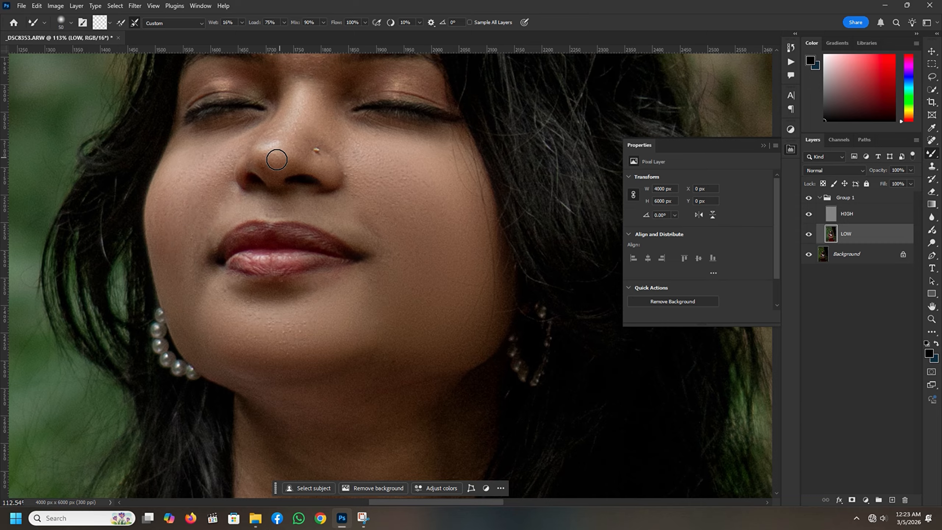
# Blend the skin tones of the jawline and forehead on the LOW layer with a 100 px Mixer Brush
pyautogui.scroll(-6, 350, 272)
pyautogui.press(']')
pyautogui.press(']')
pyautogui.press(']')
pyautogui.press(']')
pyautogui.press(']')
pyautogui.press(']')
pyautogui.scroll(-2, 333, 302)
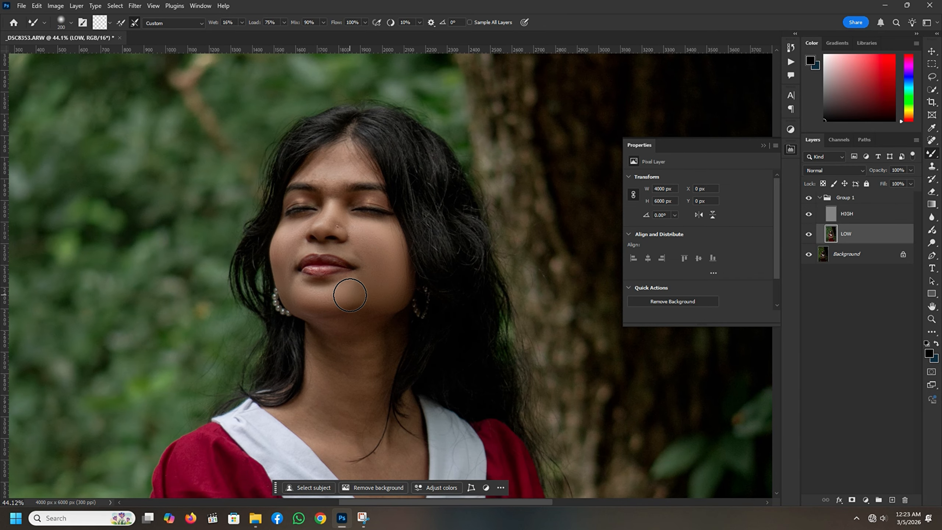
pyautogui.scroll(-2, 351, 252)
pyautogui.press(']')
pyautogui.scroll(3, 293, 263)
pyautogui.press('[')
pyautogui.press('[')
pyautogui.press('[')
pyautogui.press('[')
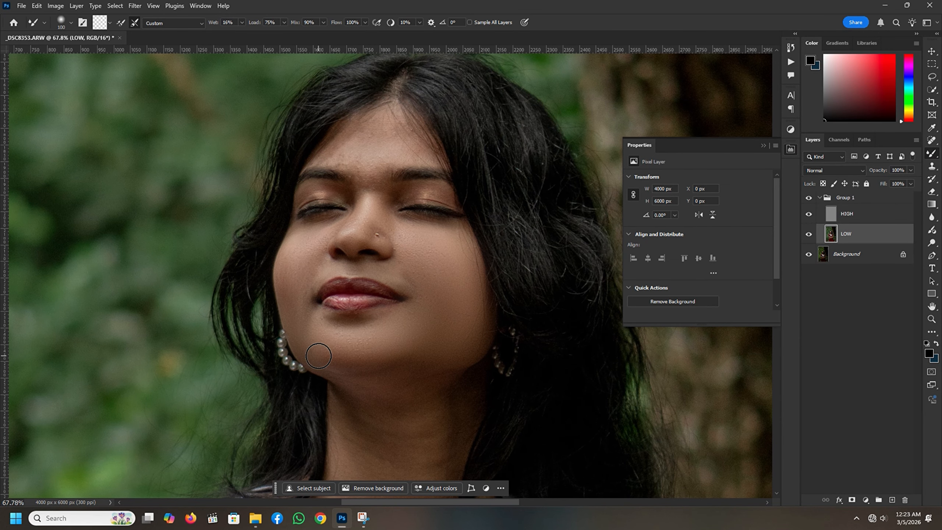
pyautogui.press(']')
pyautogui.press(']')
pyautogui.press(']')
pyautogui.press(']')
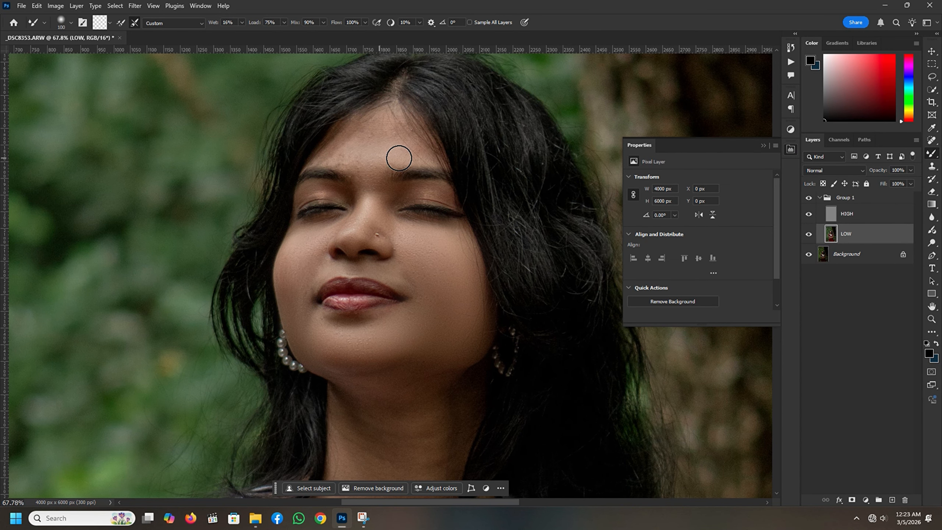
# Smooth the neck, the chest, and the front hand and forearm with a 150 px Mixer Brush
pyautogui.scroll(-3, 382, 134)
pyautogui.scroll(2, 430, 437)
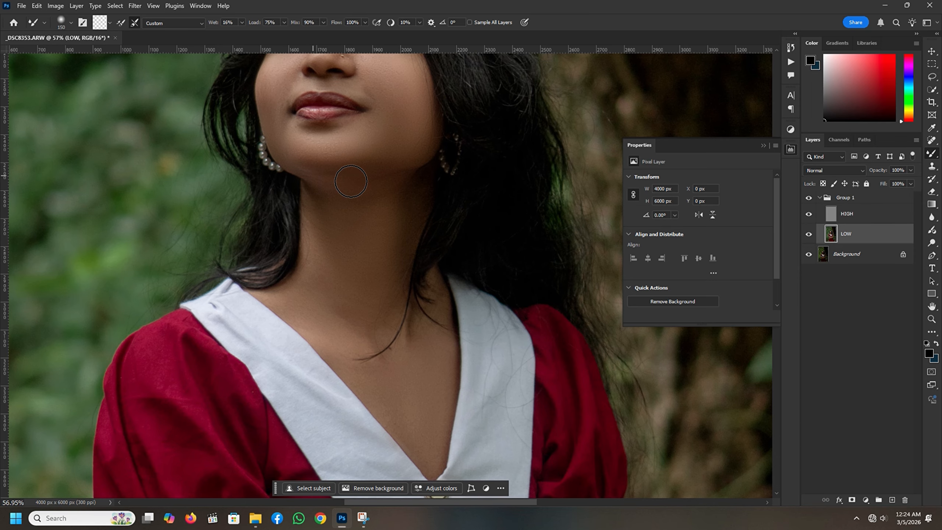
pyautogui.scroll(-3, 356, 260)
pyautogui.scroll(3, 349, 434)
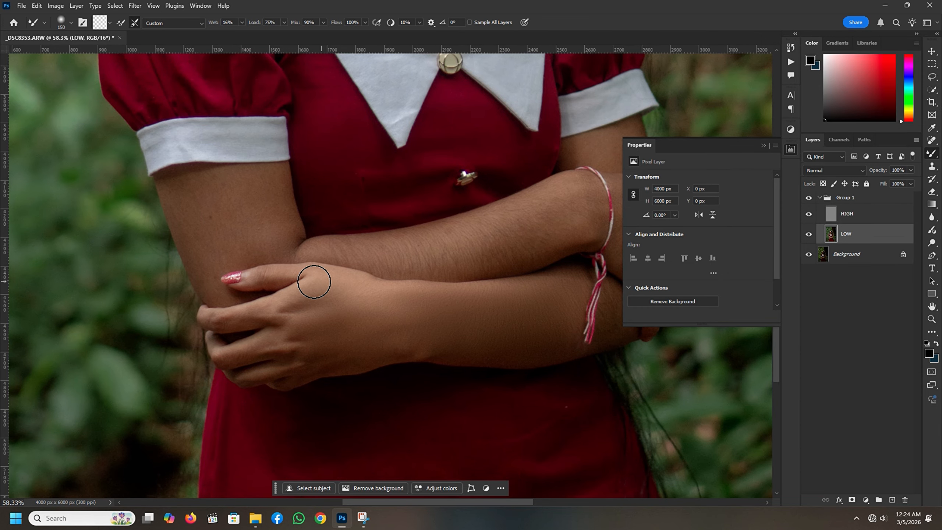
# Smooth the upper arm, the rear forearm and the skin around the bracelet with a 125 px Mixer Brush
pyautogui.press('[')
pyautogui.moveTo(263, 187)
pyautogui.mouseDown()
pyautogui.moveTo(244, 179)
pyautogui.moveTo(177, 219)
pyautogui.moveTo(221, 244)
pyautogui.moveTo(263, 239)
pyautogui.moveTo(218, 259)
pyautogui.mouseUp()
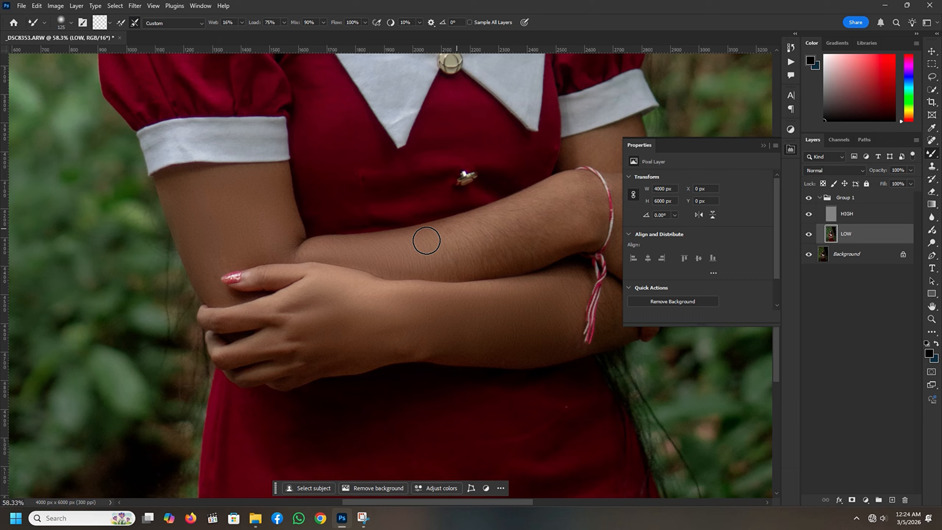
pyautogui.moveTo(426, 241); pyautogui.dragTo(563, 218)
pyautogui.scroll(-3, 147, 316)
pyautogui.scroll(4, 417, 311)
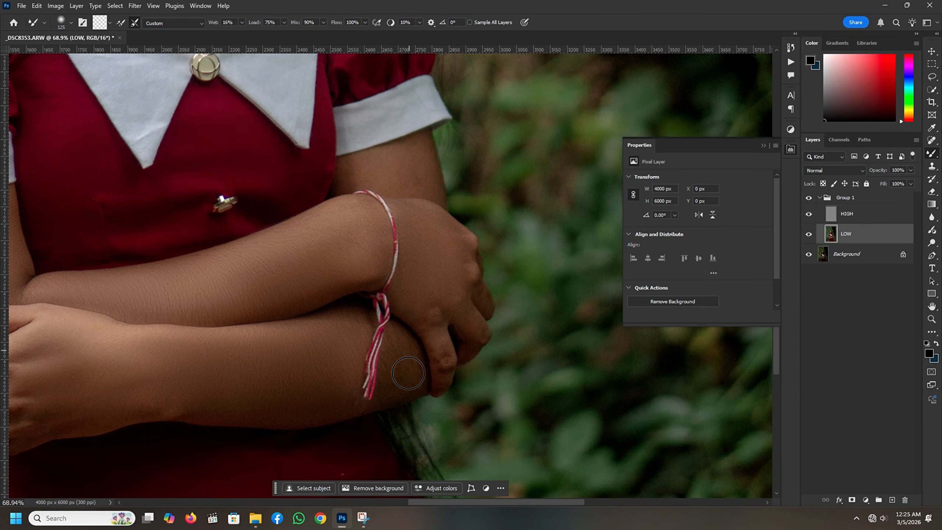
pyautogui.moveTo(408, 373); pyautogui.dragTo(381, 383)
# Smooth the fabric of the red puff sleeve and its white cuff with the Mixer Brush at up to 175 px
pyautogui.scroll(-6, 470, 320)
pyautogui.scroll(4, 352, 303)
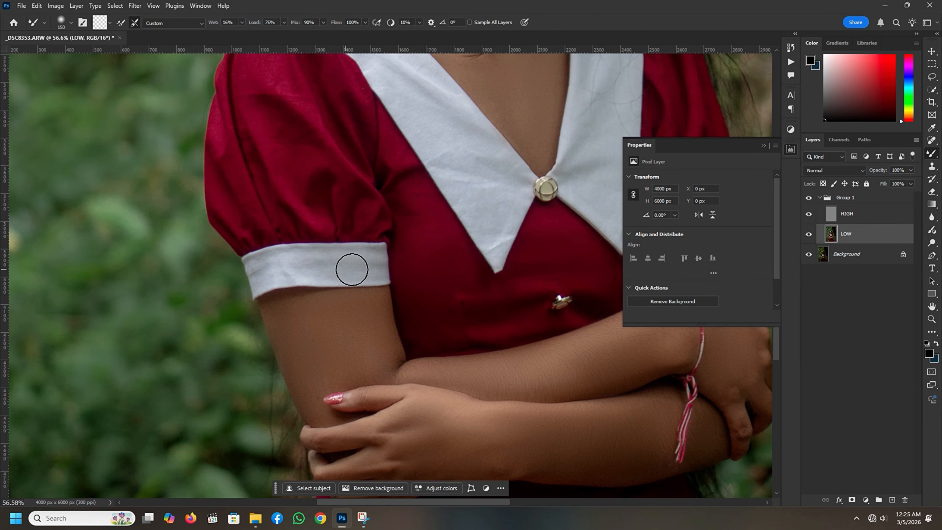
pyautogui.press(']')
pyautogui.press(']')
pyautogui.moveTo(370, 262); pyautogui.dragTo(266, 272)
pyautogui.scroll(-2, 267, 271)
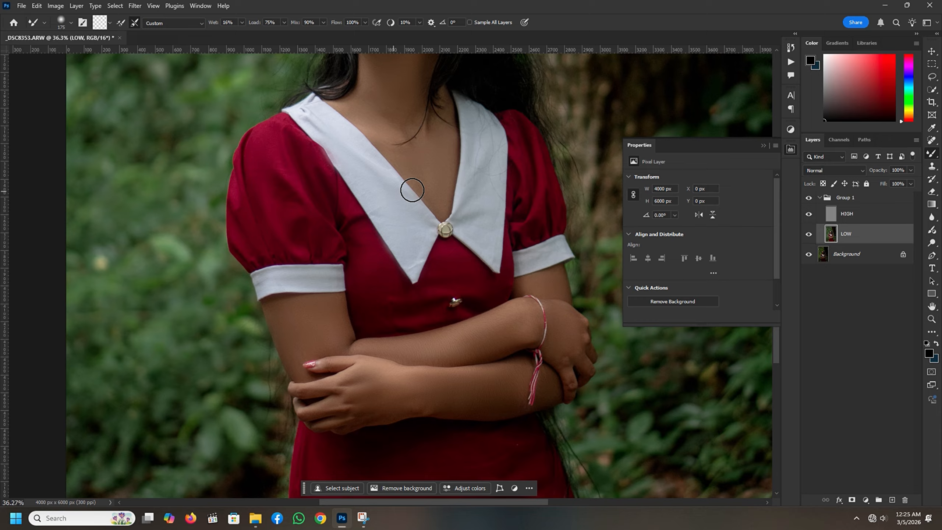
# Smooth the white collar and the adjoining neckline with the Mixer Brush at 250 and 200 px
pyautogui.press(']')
pyautogui.press(']')
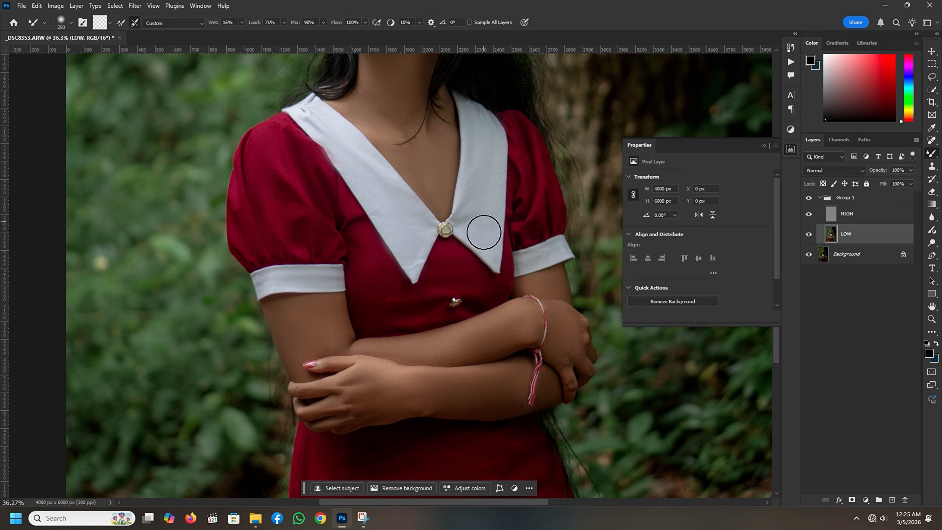
pyautogui.press('[')
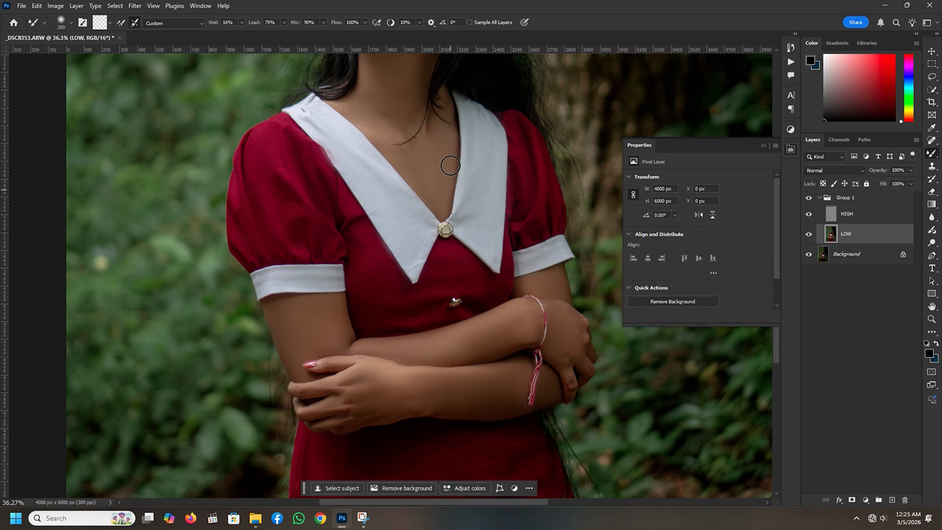
# Even out the folds of the red skirt below the arms with a 600 px Mixer Brush
pyautogui.scroll(-3, 428, 313)
pyautogui.scroll(2, 427, 313)
pyautogui.press(']')
pyautogui.press(']')
pyautogui.press(']')
pyautogui.press(']')
pyautogui.press(']')
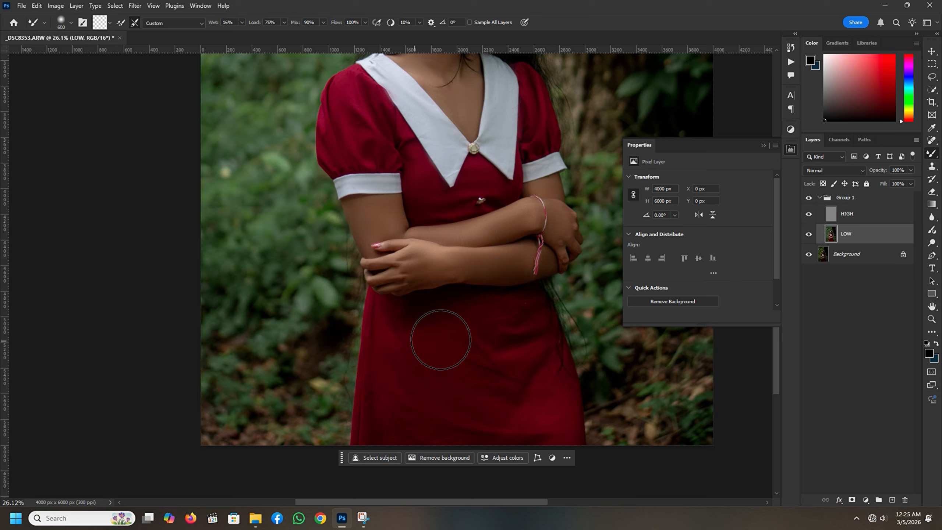
pyautogui.moveTo(511, 345)
pyautogui.mouseDown()
pyautogui.moveTo(512, 407)
pyautogui.moveTo(545, 430)
pyautogui.moveTo(532, 373)
pyautogui.moveTo(538, 410)
pyautogui.moveTo(420, 409)
pyautogui.moveTo(455, 415)
pyautogui.moveTo(391, 342)
pyautogui.mouseUp()
# Merge Group 1 with its HIGH and LOW layers into a single layer
pyautogui.scroll(-5, 399, 342)
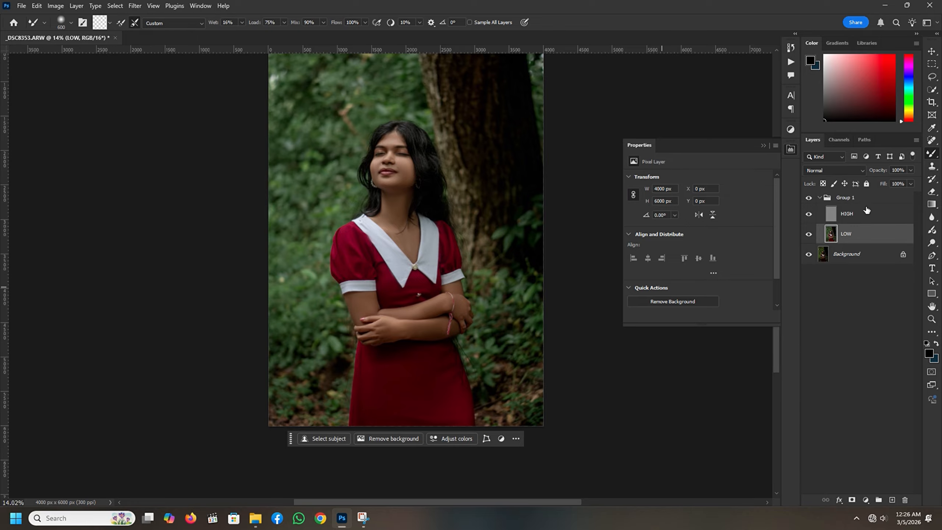
pyautogui.click(857, 198)
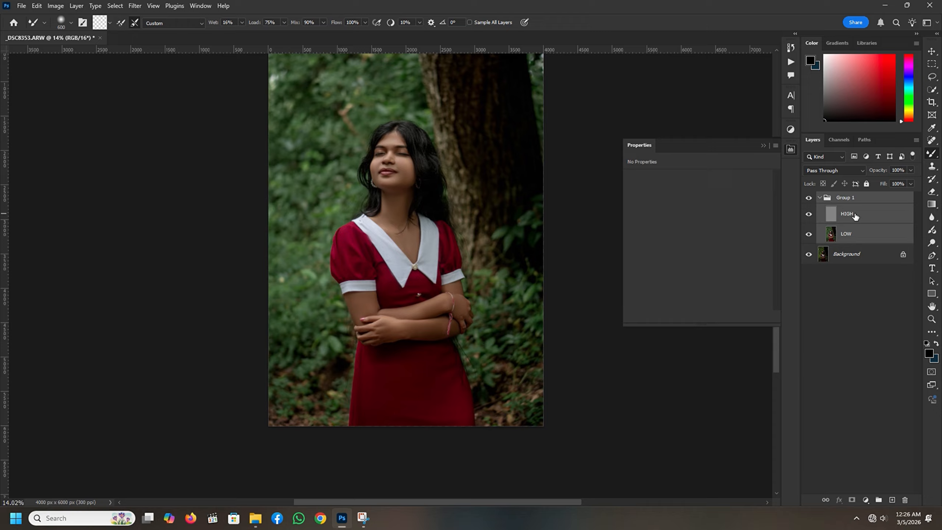
pyautogui.hotkey('ctrl', 'e')
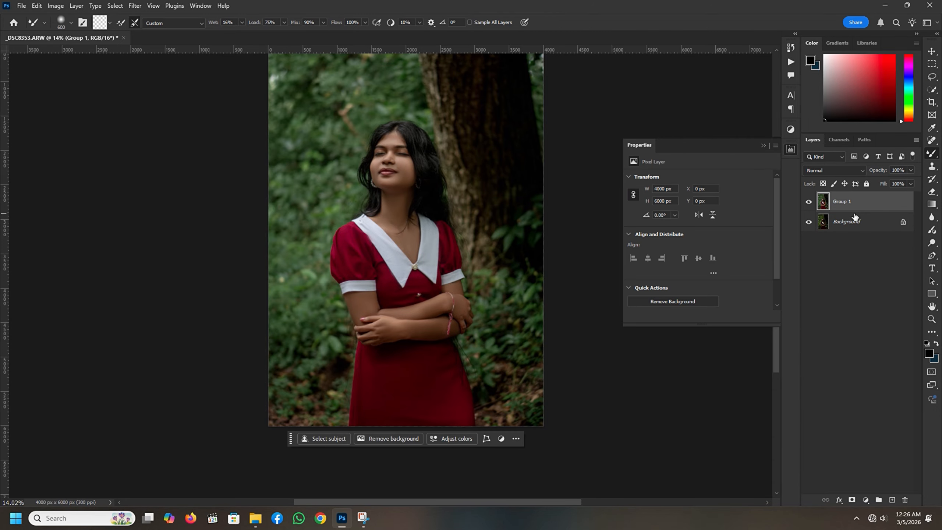
pyautogui.scroll(1, 510, 147)
pyautogui.scroll(-2, 378, 208)
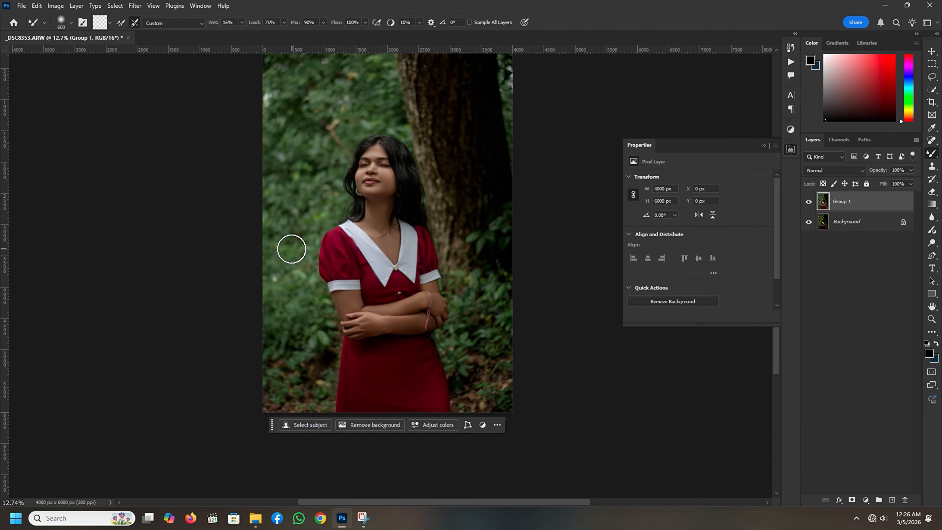
# Open the Camera Raw Filter, create a Body Skin mask for Person 1 and set its Shadows to +100
pyautogui.hotkey('ctrl', 'shift', 'a')
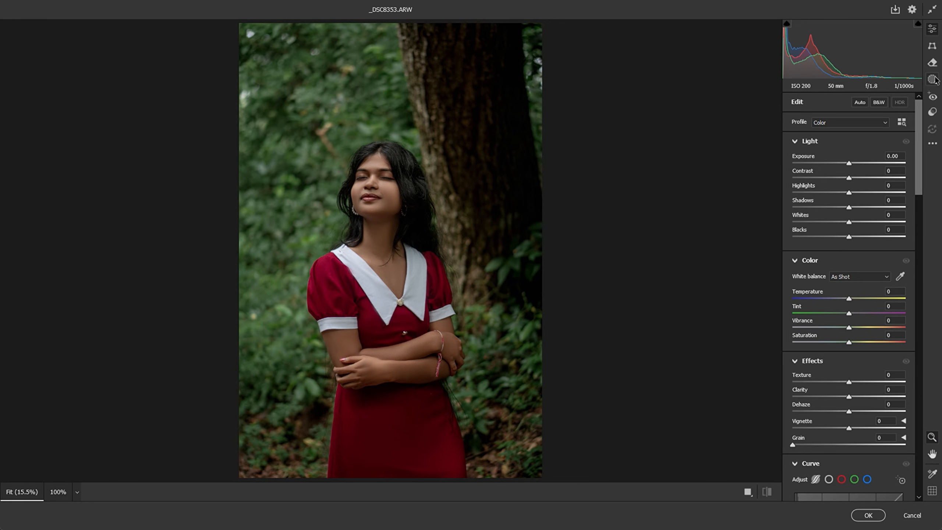
pyautogui.click(932, 79)
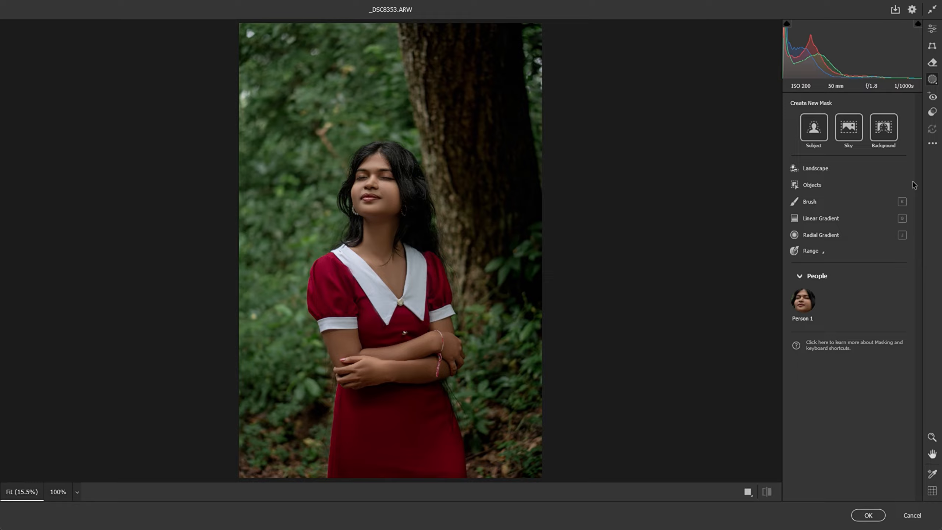
pyautogui.click(803, 301)
pyautogui.click(794, 201)
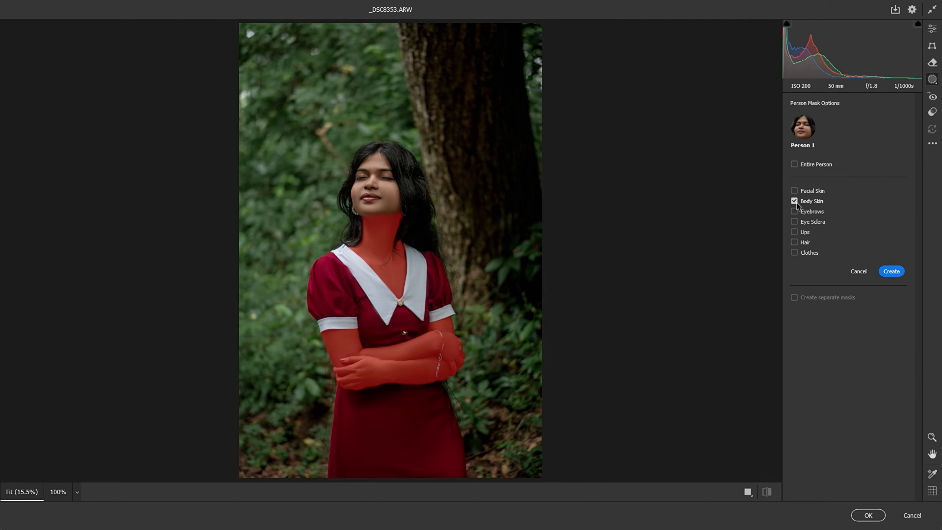
pyautogui.click(892, 271)
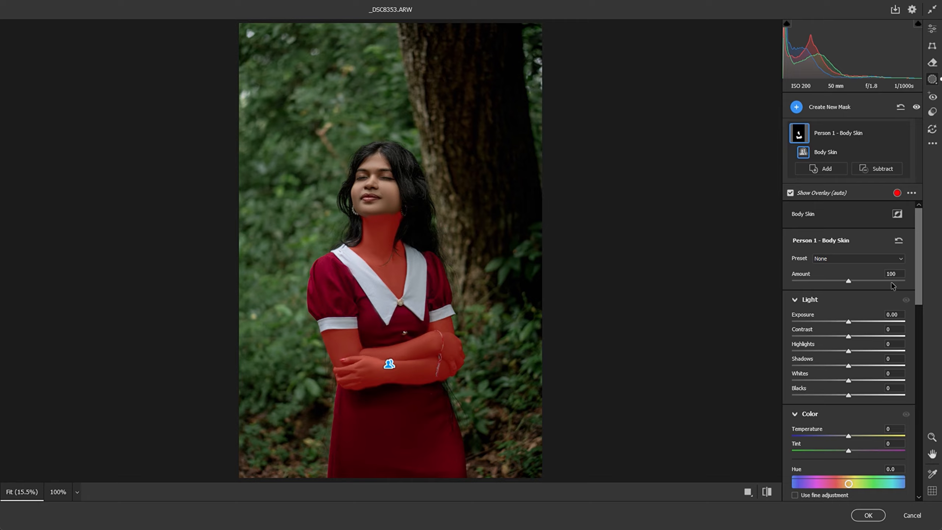
pyautogui.moveTo(858, 366); pyautogui.dragTo(874, 367)
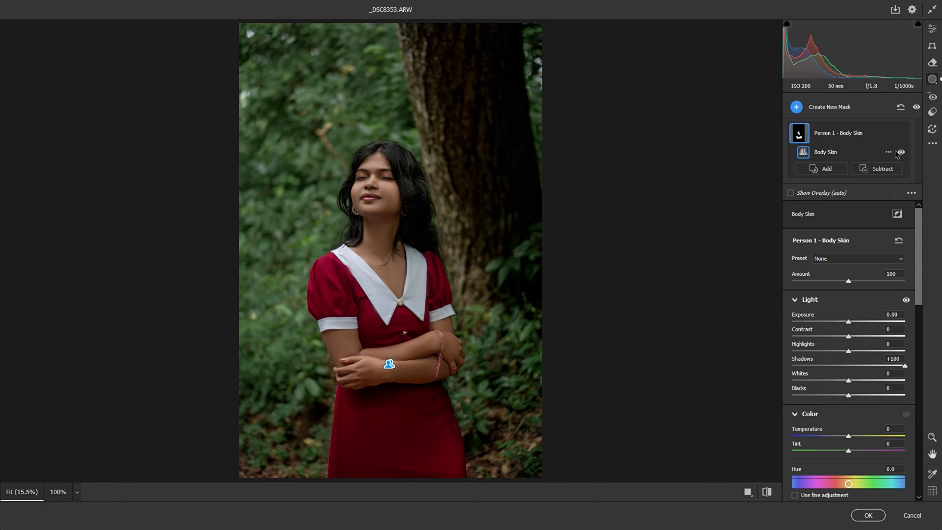
# Add a Facial Skin mask for Person 1 and set its Shadows to +100
pyautogui.click(829, 109)
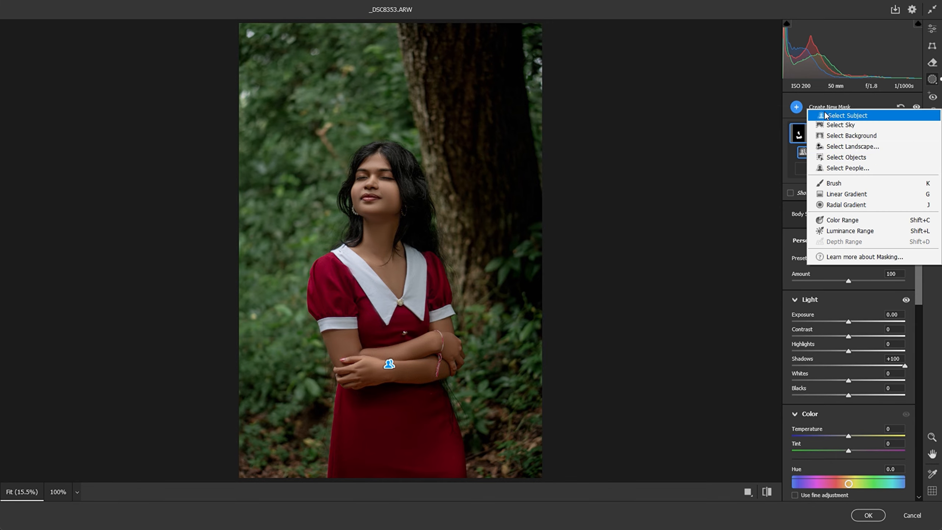
pyautogui.click(831, 171)
pyautogui.click(794, 190)
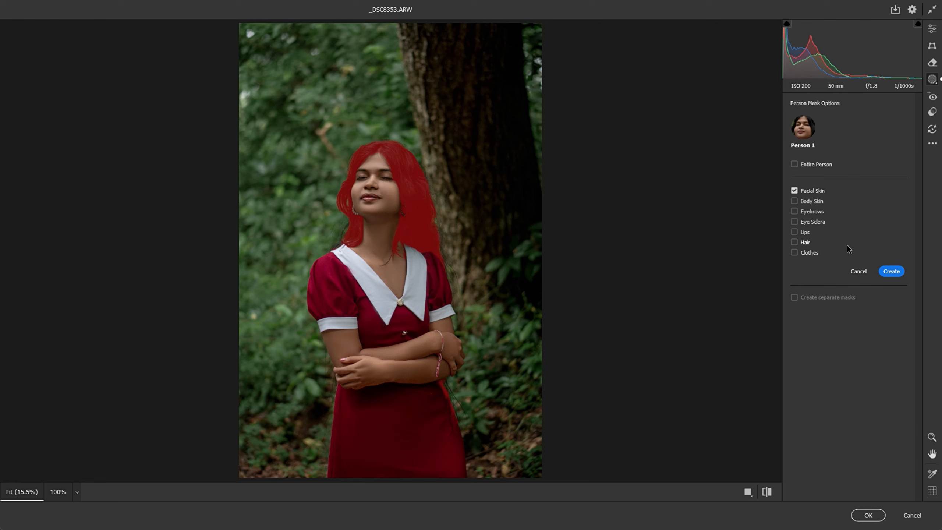
pyautogui.click(890, 270)
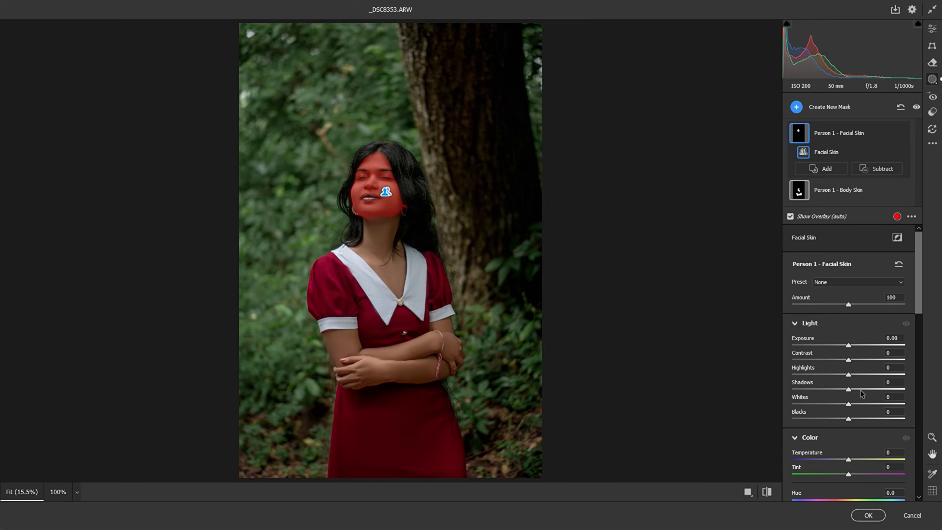
pyautogui.moveTo(861, 390); pyautogui.dragTo(902, 394)
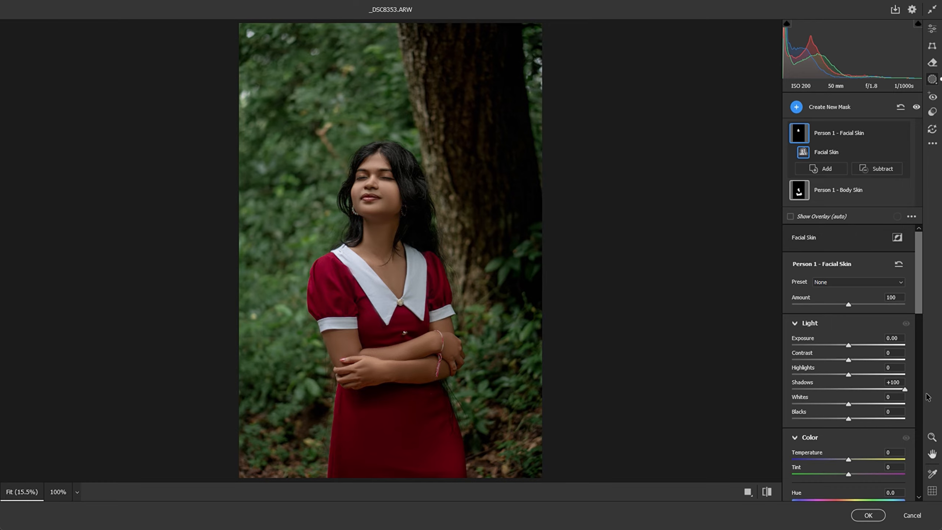
pyautogui.scroll(5, 471, 216)
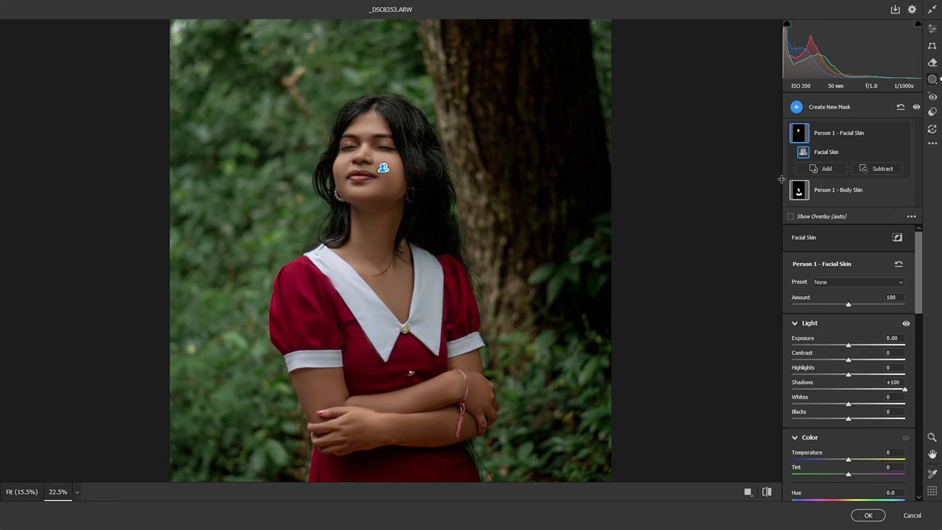
# Add a second Body Skin mask for Person 1 and set its Shadows to +100
pyautogui.click(821, 108)
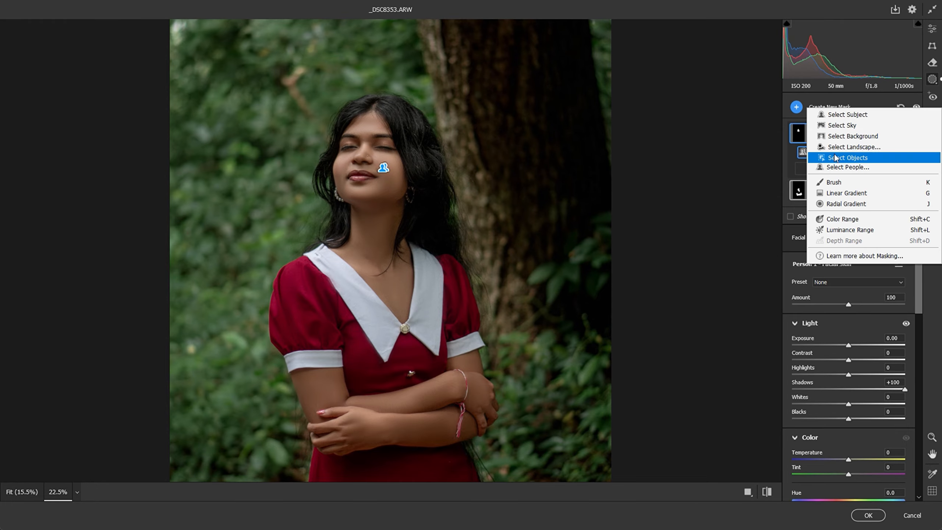
pyautogui.click(836, 169)
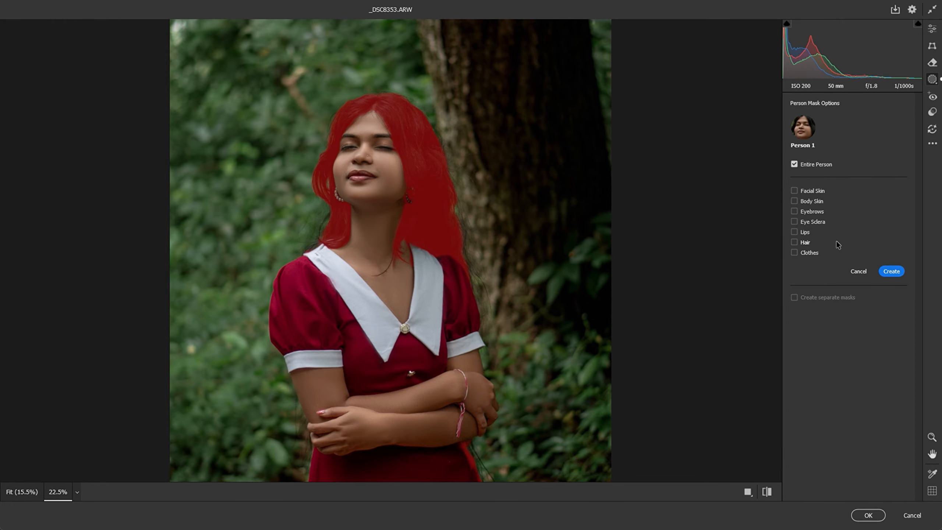
pyautogui.click(800, 202)
pyautogui.click(890, 271)
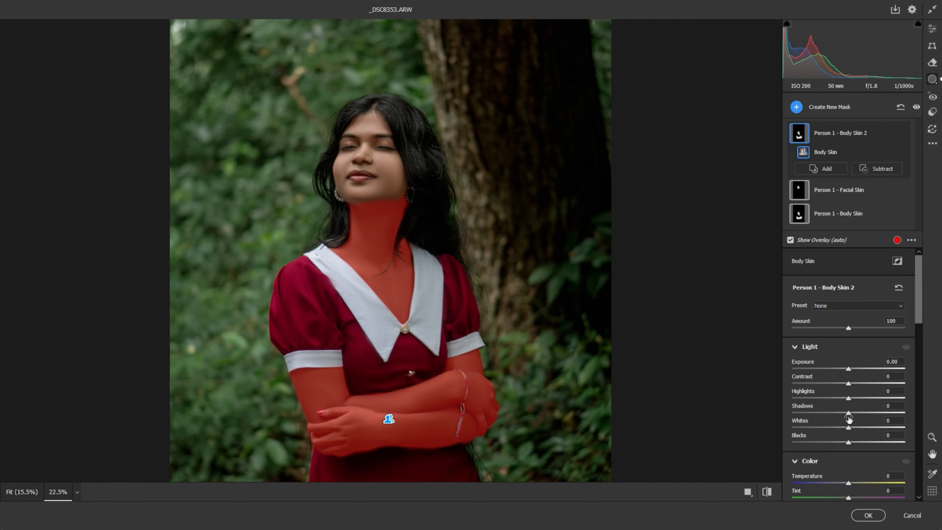
pyautogui.moveTo(849, 413); pyautogui.dragTo(874, 414)
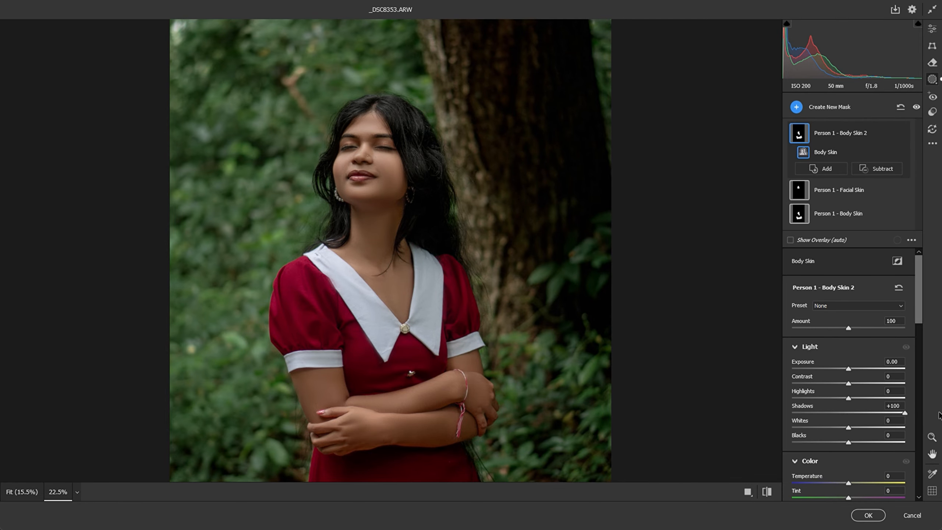
# Create a linear gradient mask that fades from the photo's upper-right corner in toward the upper middle of the background
pyautogui.scroll(-2, 242, 204)
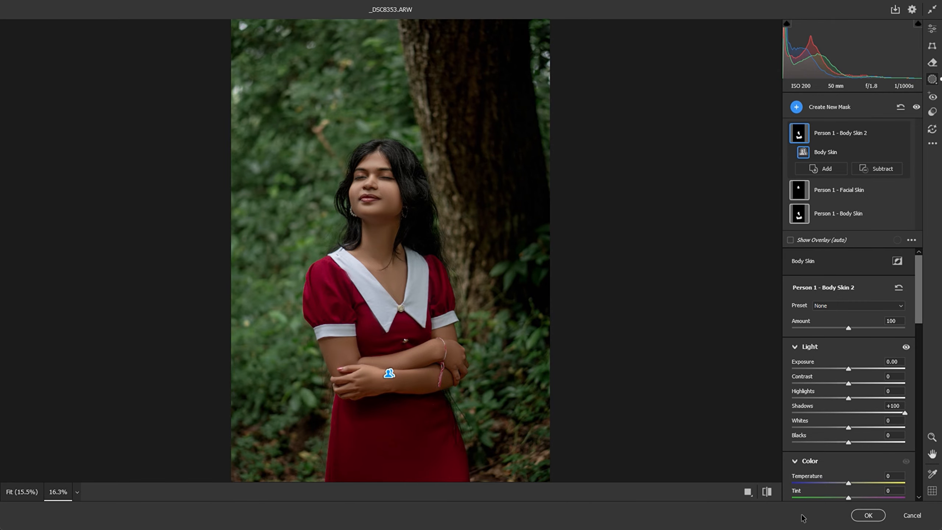
pyautogui.click(826, 107)
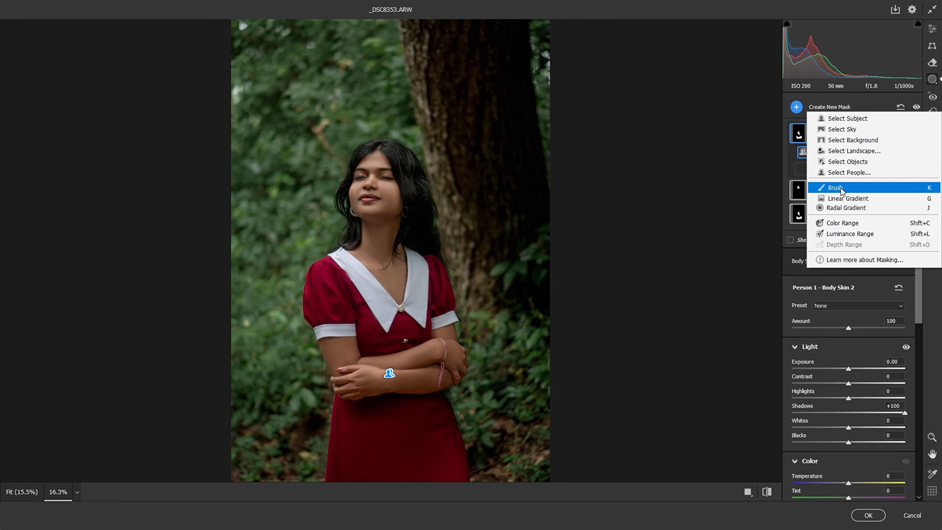
pyautogui.click(840, 200)
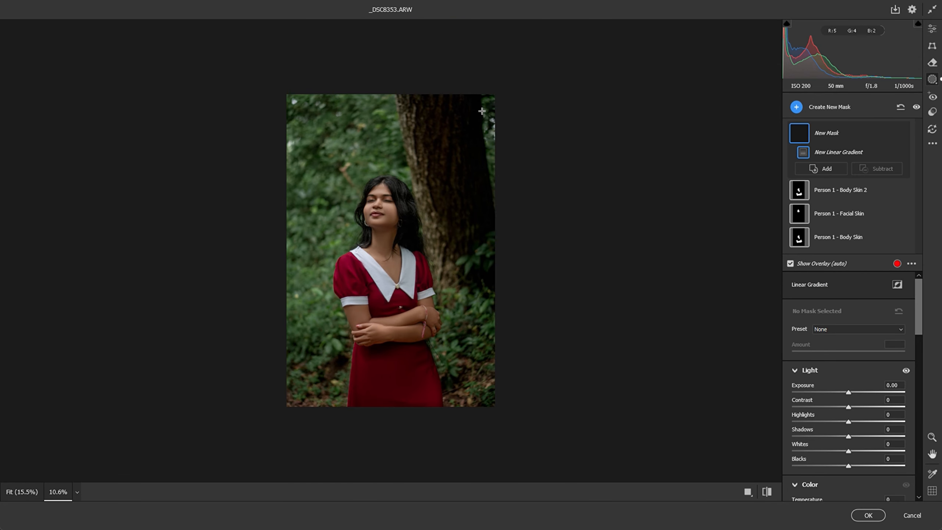
pyautogui.moveTo(498, 92); pyautogui.dragTo(363, 130)
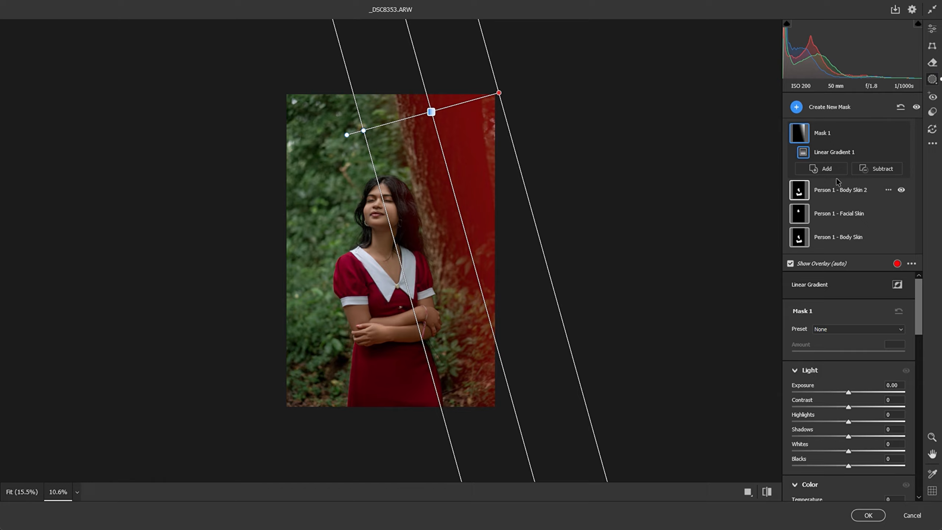
# Add two more linear gradients to Mask 1, one fading in from the left edge and one from the top edge down to the face
pyautogui.click(821, 168)
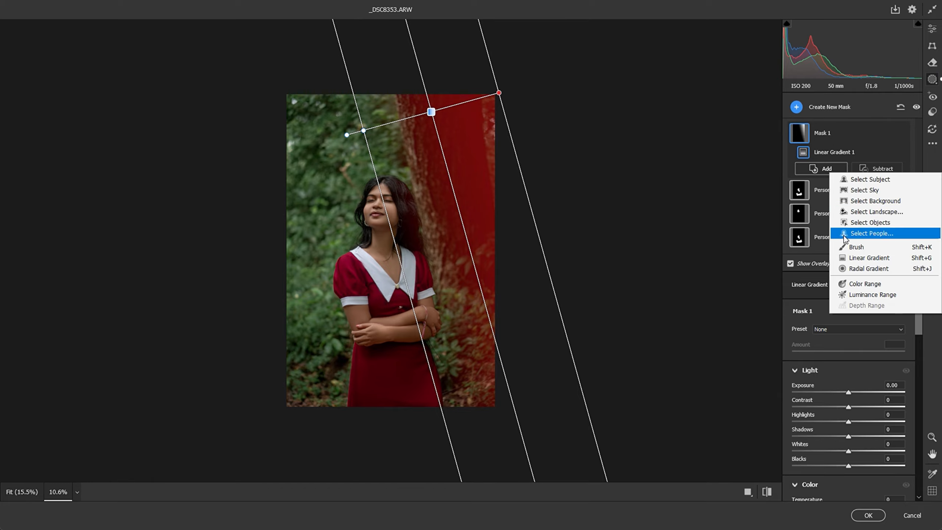
pyautogui.click(855, 257)
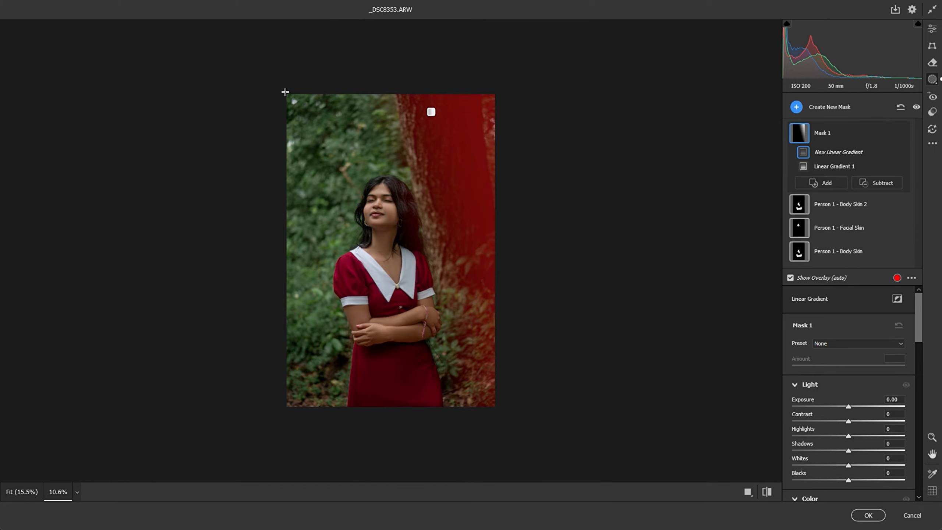
pyautogui.moveTo(280, 91); pyautogui.dragTo(410, 112)
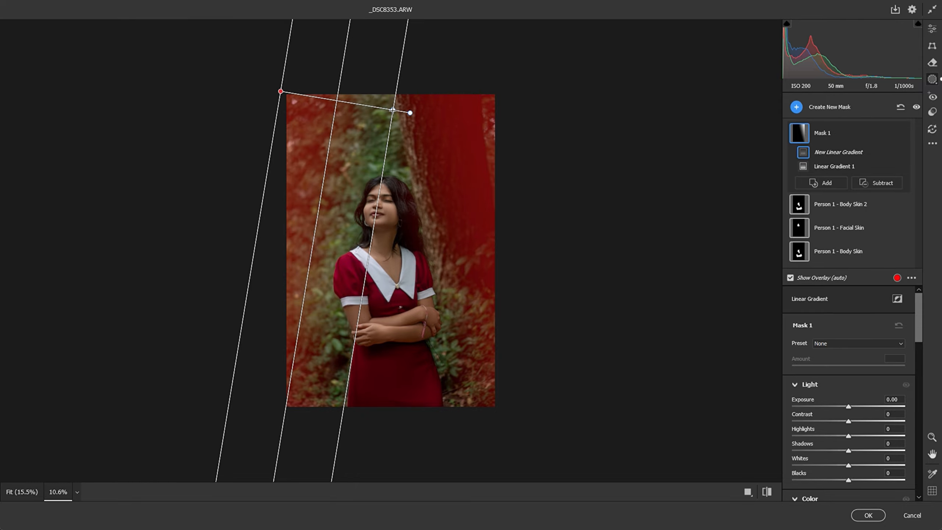
pyautogui.click(822, 185)
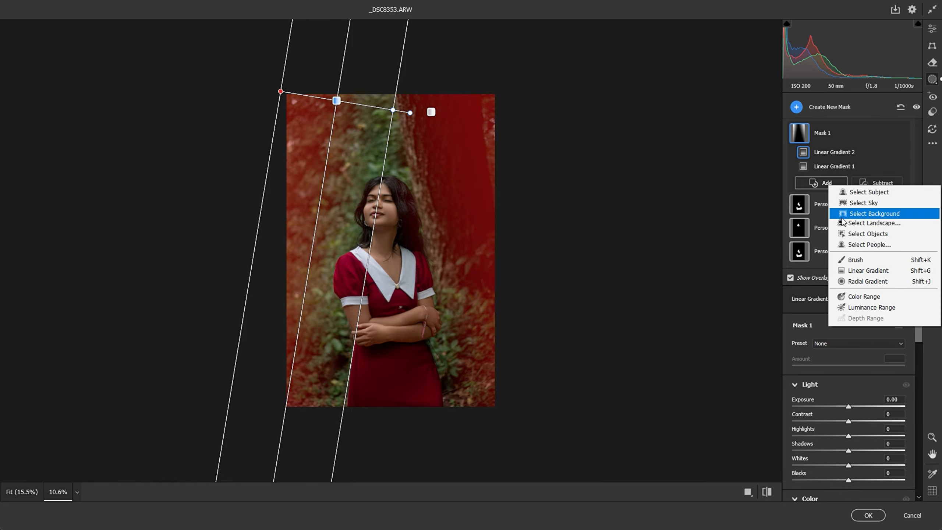
pyautogui.click(855, 273)
pyautogui.moveTo(362, 85); pyautogui.dragTo(396, 219)
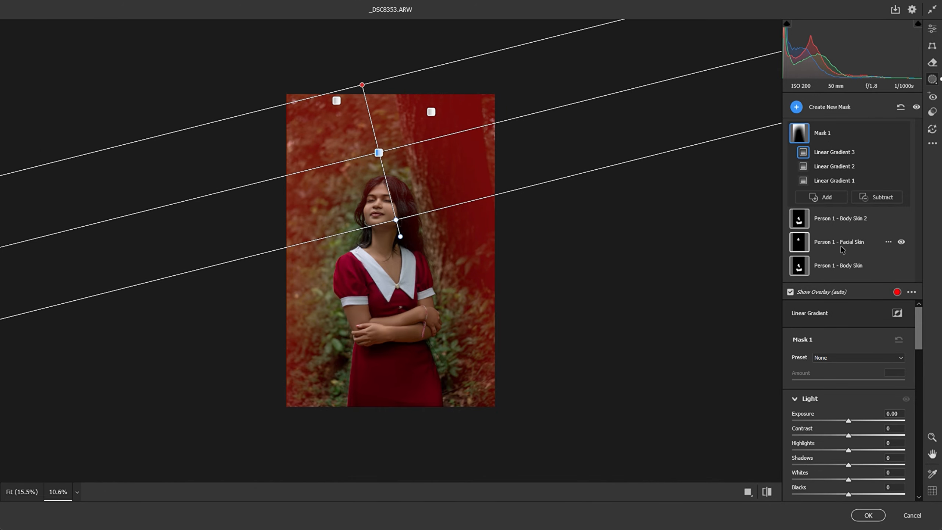
# Extend the left-edge linear gradient farther inward to the tree trunk and set Mask 1's Exposure to -1.45
pyautogui.click(835, 167)
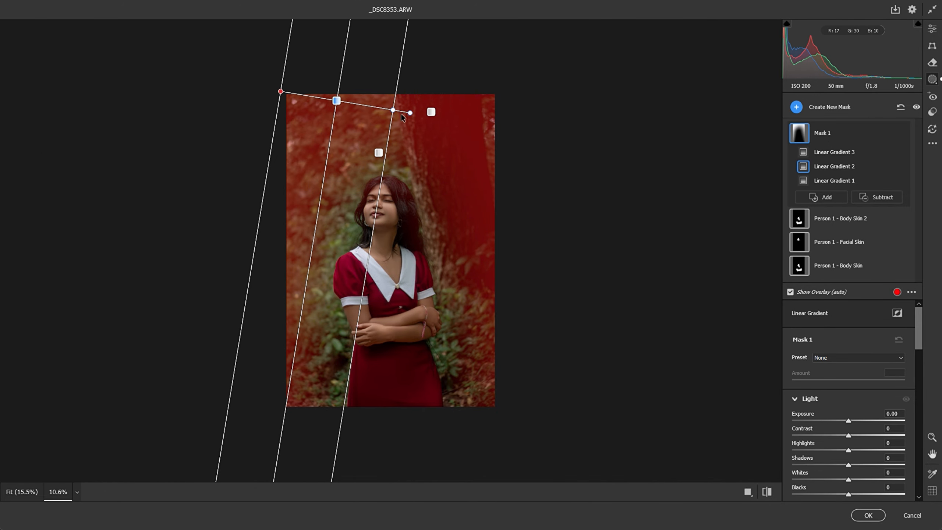
pyautogui.moveTo(398, 115); pyautogui.dragTo(422, 119)
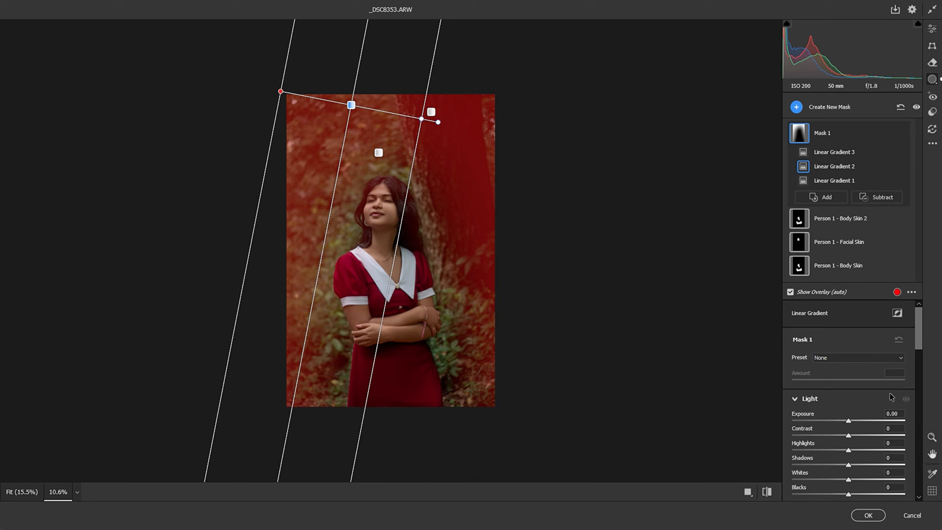
pyautogui.moveTo(835, 420); pyautogui.dragTo(828, 420)
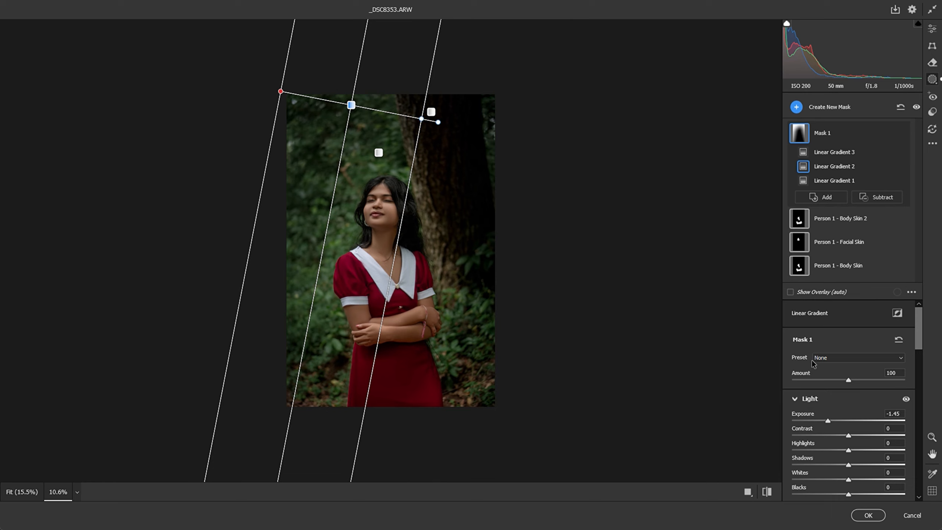
# Create a radial gradient mask and fit it as a slightly tilted, narrow ellipse over the woman's face, neck and neckline
pyautogui.click(848, 112)
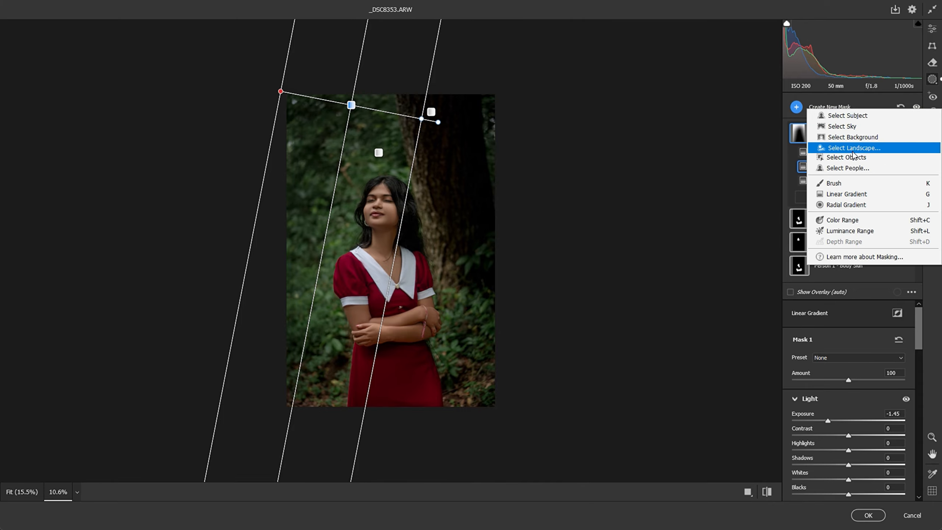
pyautogui.click(845, 205)
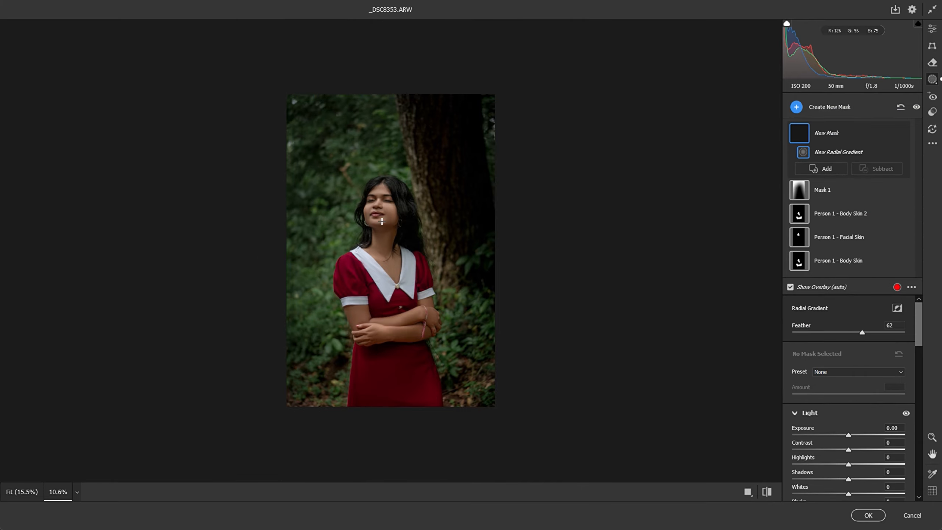
pyautogui.moveTo(367, 203); pyautogui.dragTo(385, 237)
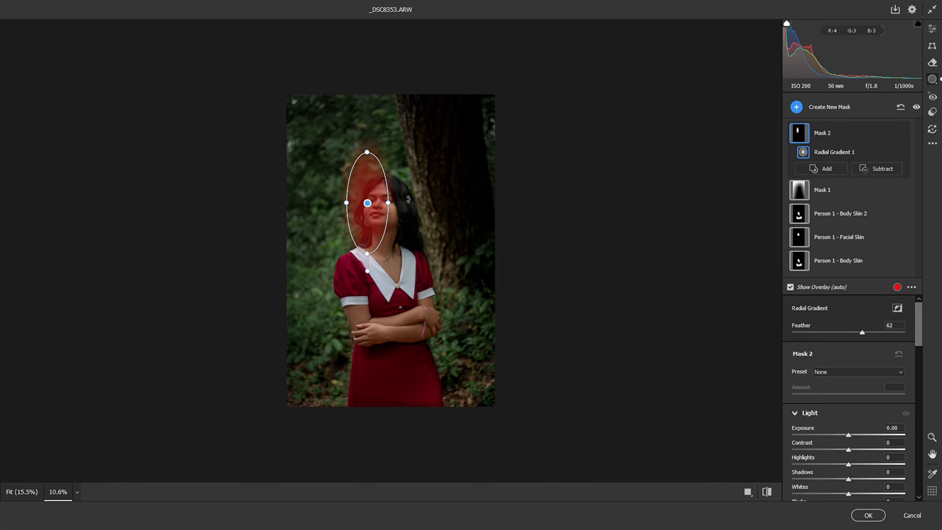
pyautogui.moveTo(397, 201); pyautogui.dragTo(374, 231)
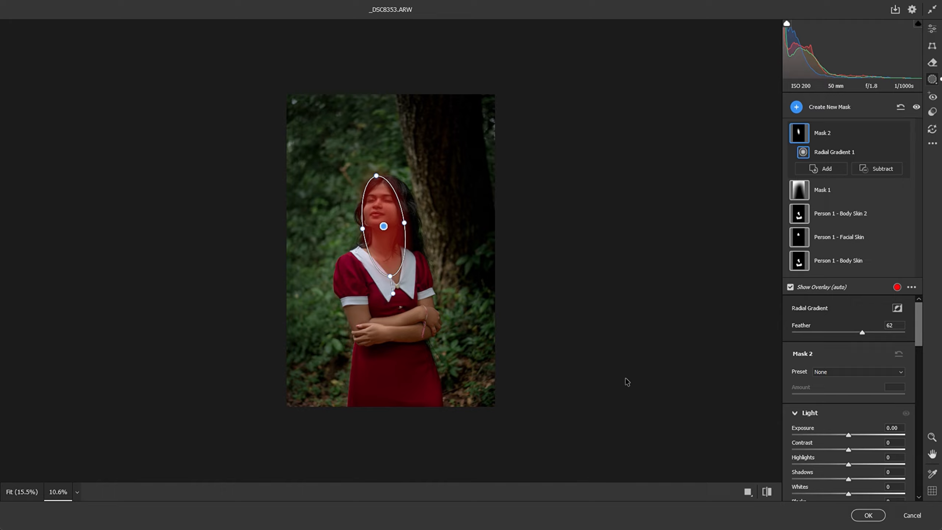
# Set the radial mask's Shadows to +100 and make its Temperature slightly warmer
pyautogui.scroll(-2, 859, 456)
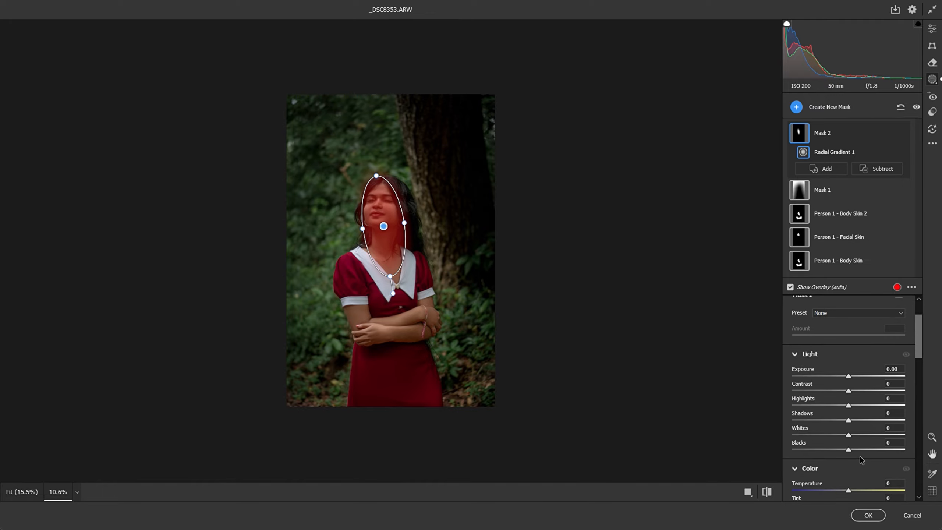
pyautogui.click(861, 420)
pyautogui.moveTo(861, 420); pyautogui.dragTo(917, 418)
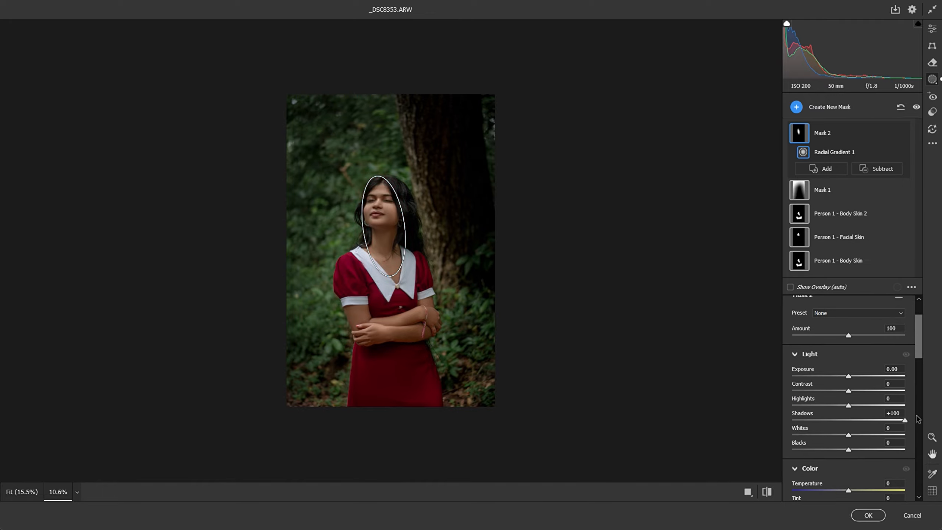
pyautogui.scroll(6, 403, 256)
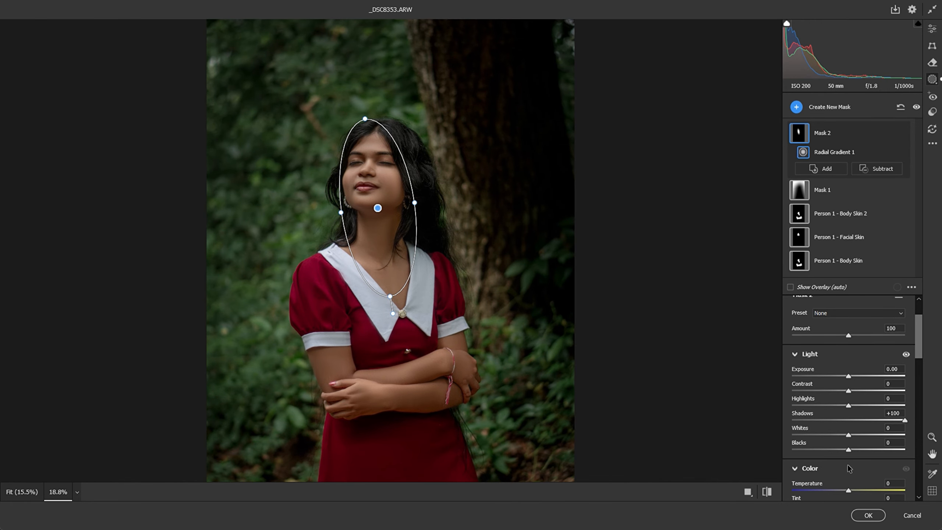
pyautogui.scroll(-2, 848, 467)
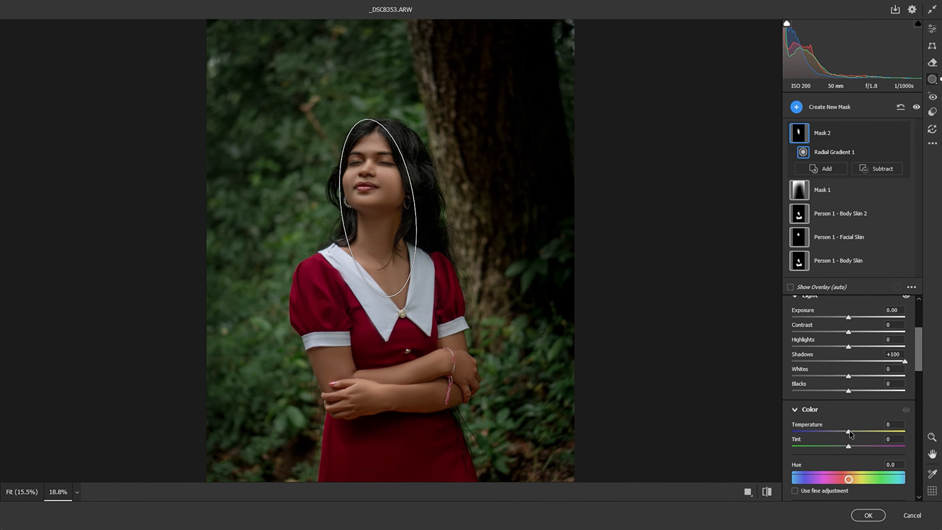
pyautogui.moveTo(849, 431); pyautogui.dragTo(854, 431)
# Make the Temperature of the Person 1 - Body Skin 2 mask slightly cooler and apply the Camera Raw edits
pyautogui.click(836, 213)
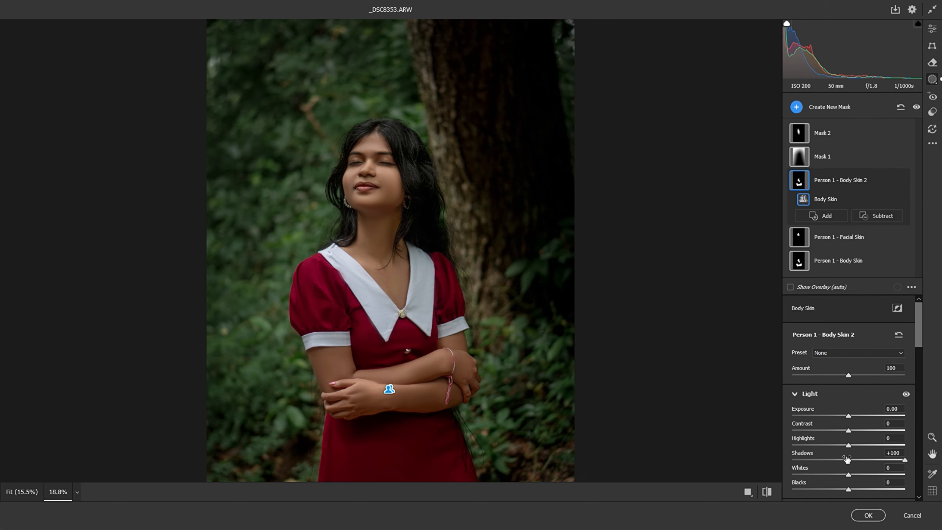
pyautogui.scroll(-5, 840, 391)
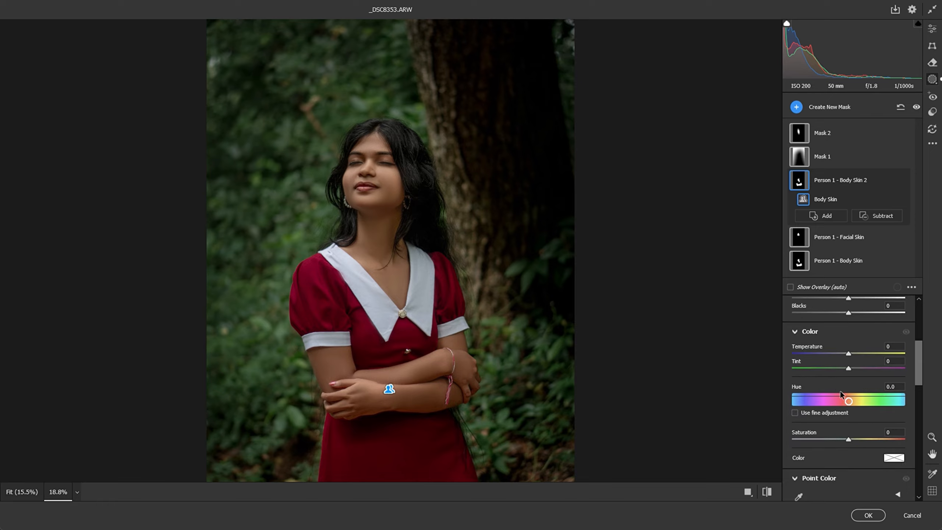
pyautogui.click(842, 353)
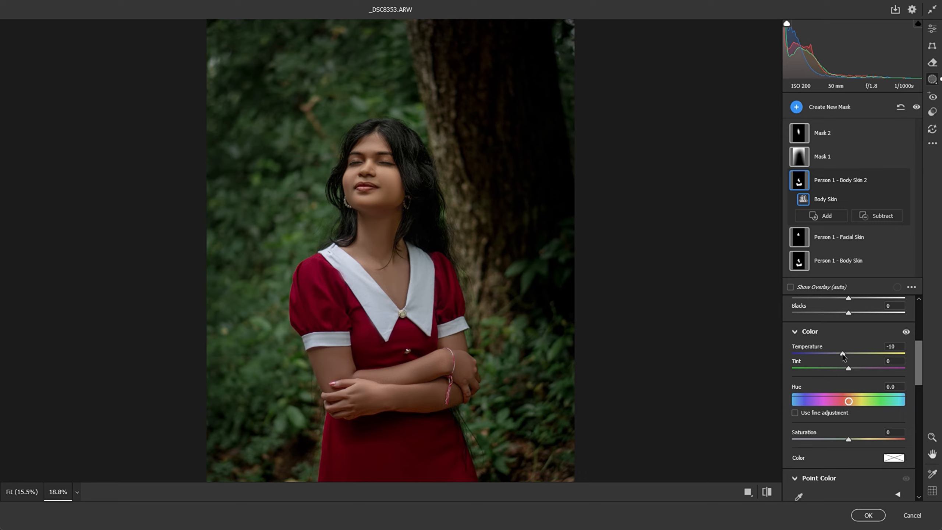
pyautogui.moveTo(848, 354); pyautogui.dragTo(846, 354)
pyautogui.click(859, 516)
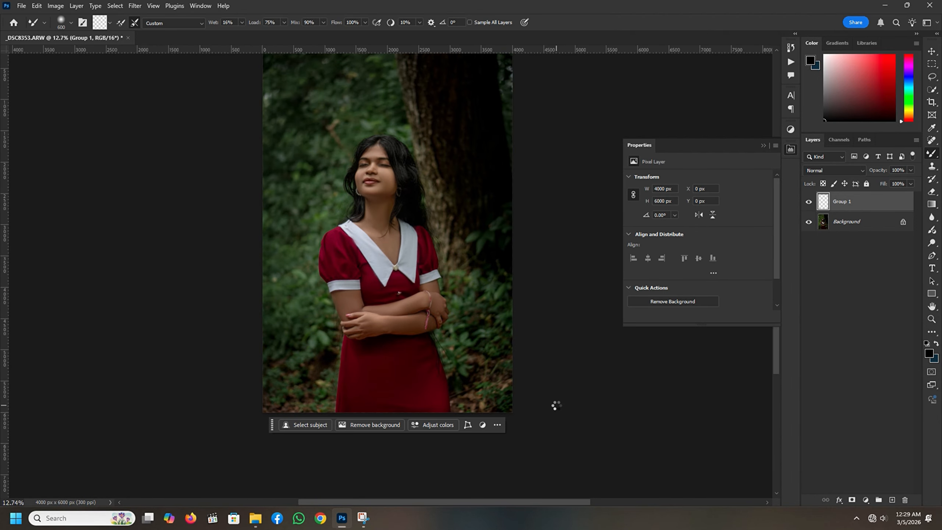
# Compare the retouched Group 1 layer with the original Background, both in full view and close up on the face
pyautogui.scroll(-2, 495, 400)
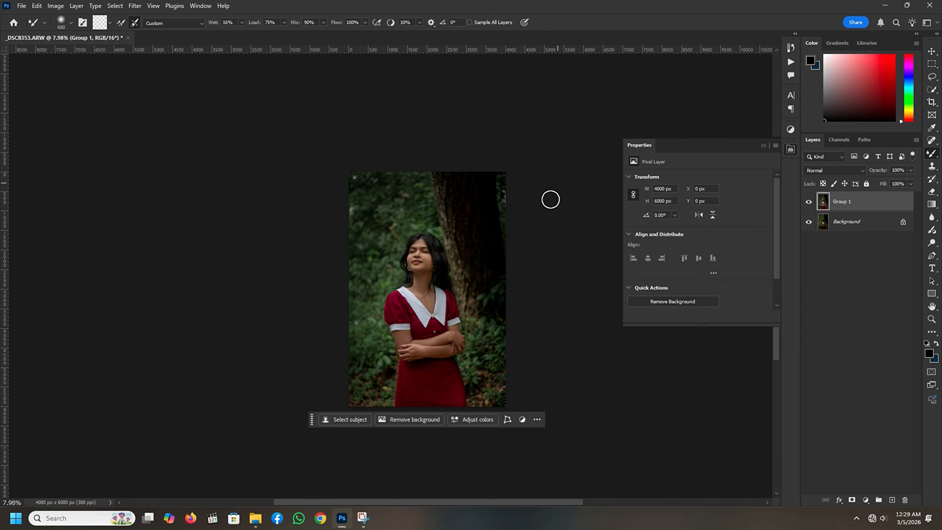
pyautogui.scroll(3, 524, 330)
pyautogui.scroll(-1, 450, 319)
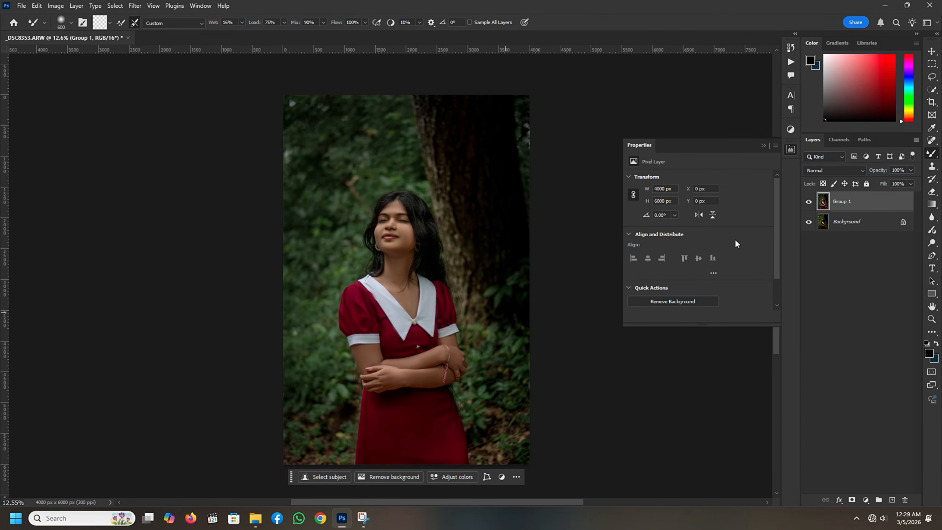
pyautogui.click(808, 202)
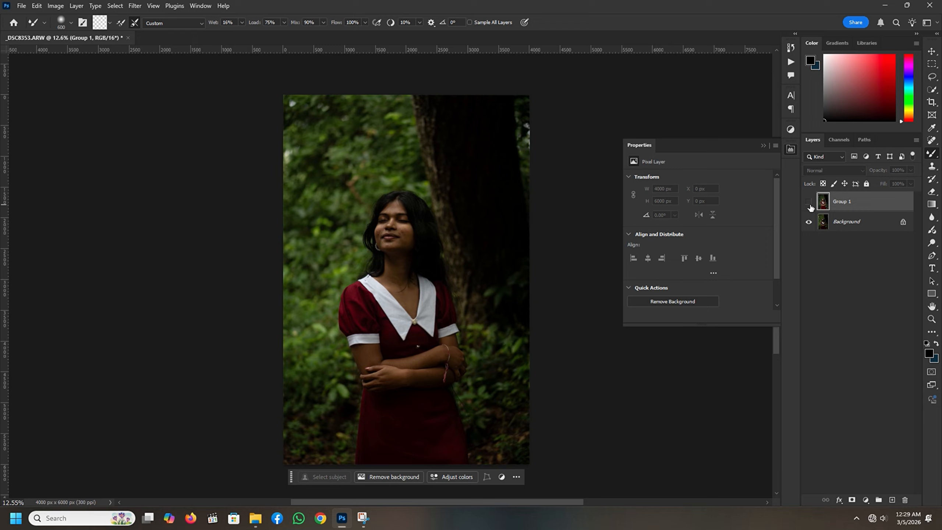
pyautogui.click(808, 201)
pyautogui.scroll(10, 430, 201)
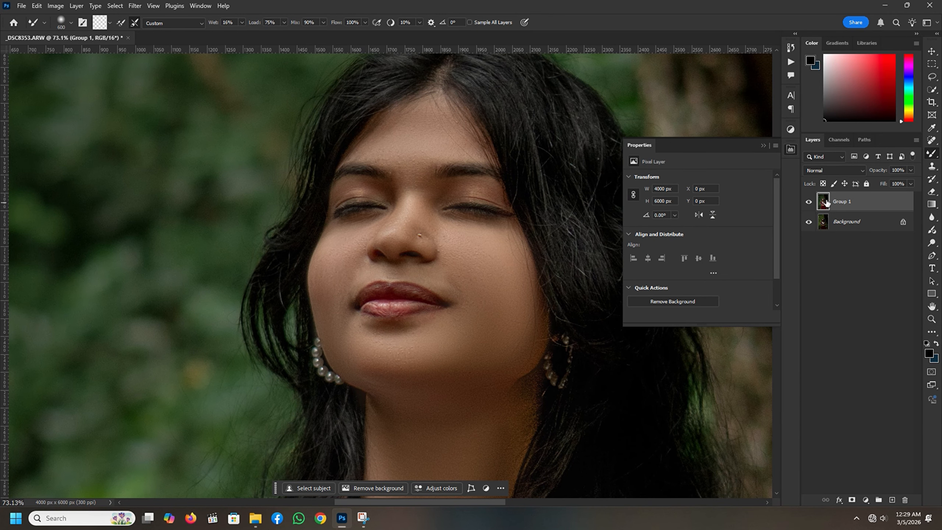
pyautogui.click(809, 202)
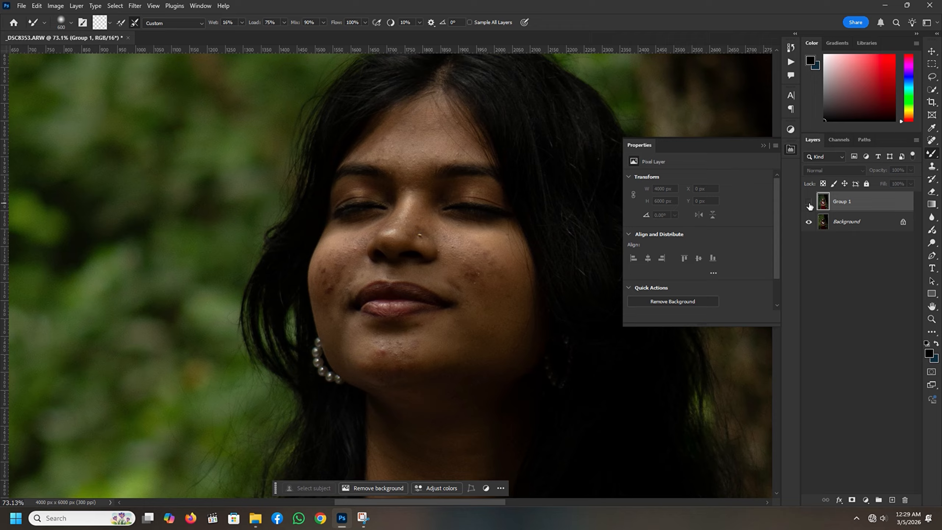
pyautogui.click(809, 204)
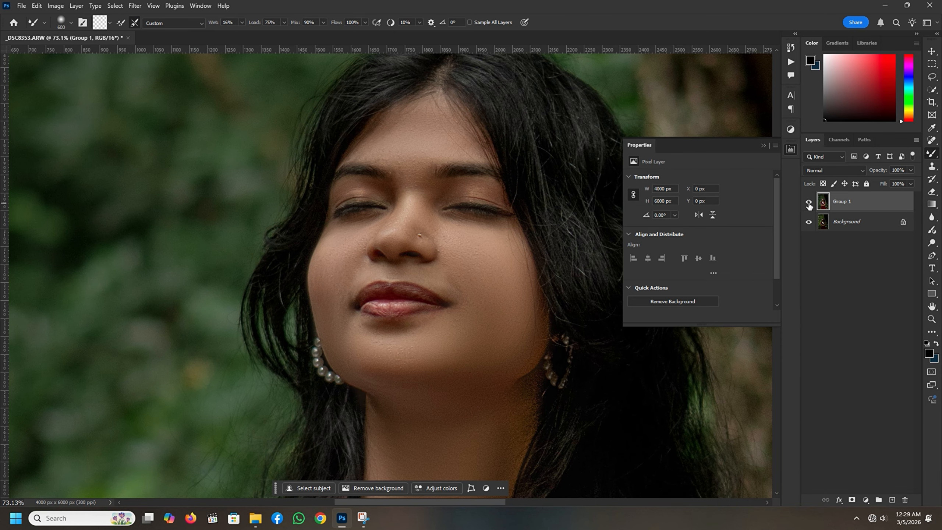
pyautogui.scroll(-5, 367, 241)
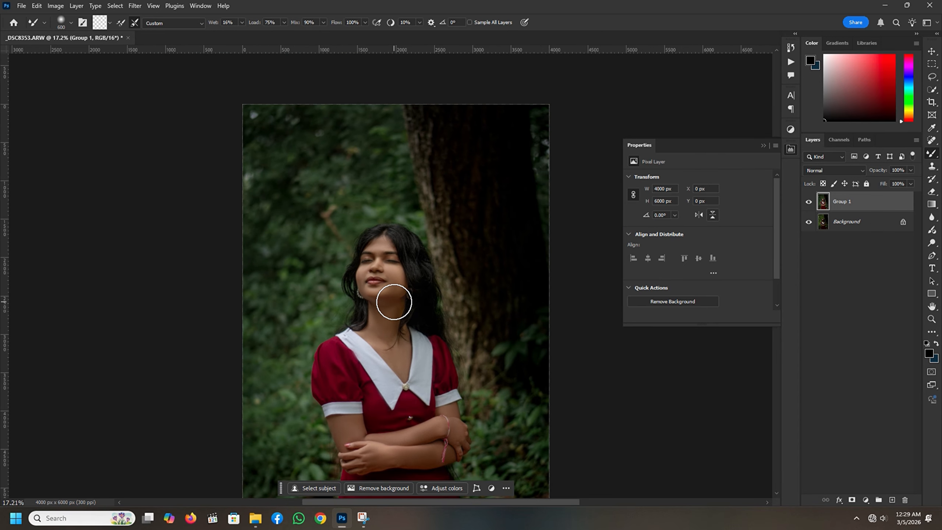
pyautogui.scroll(-4, 393, 302)
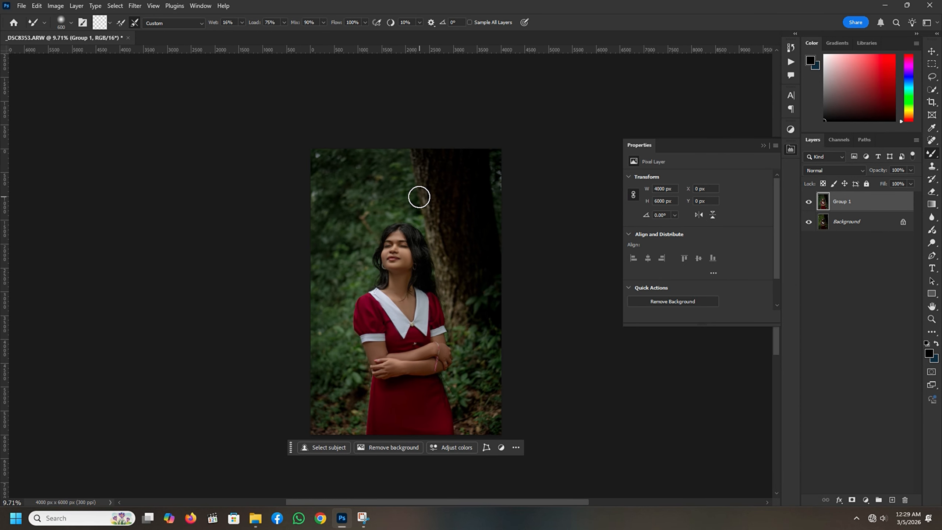
pyautogui.scroll(3, 535, 397)
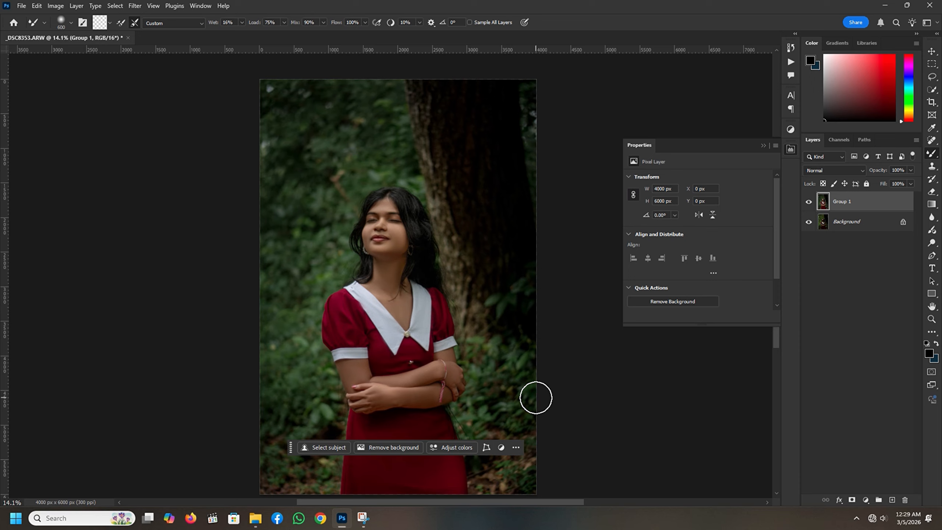